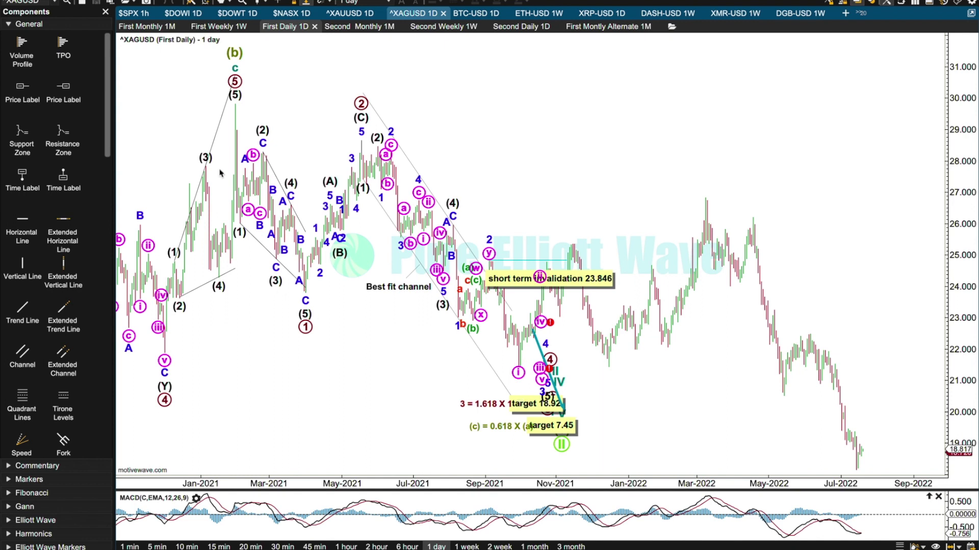
# Bring up the First Monthly 1M chart, with Grand Super Cycle II targeting 7.46.
pyautogui.click(147, 26)
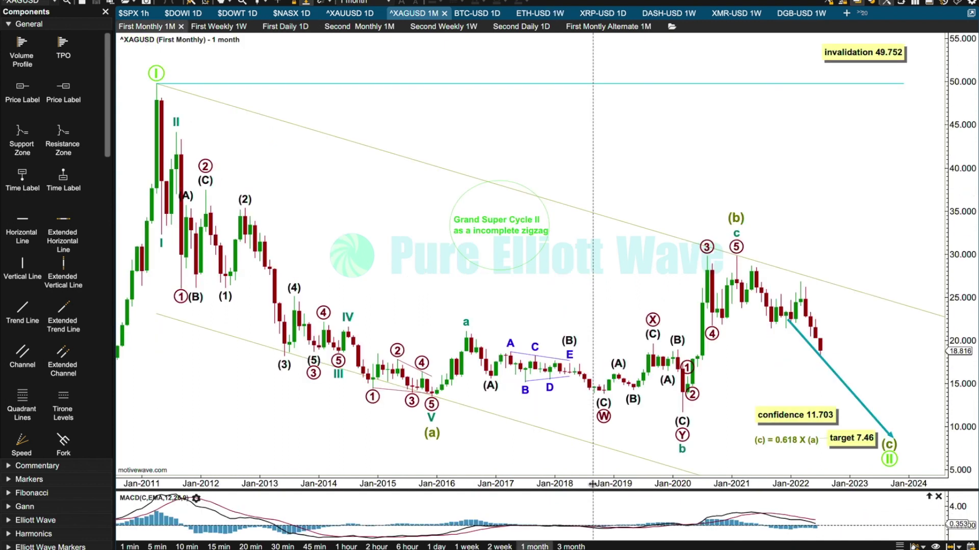
# Nudge the invalidation 49.752 label and drag the teal target line's start down near the latest candles.
pyautogui.click(593, 484)
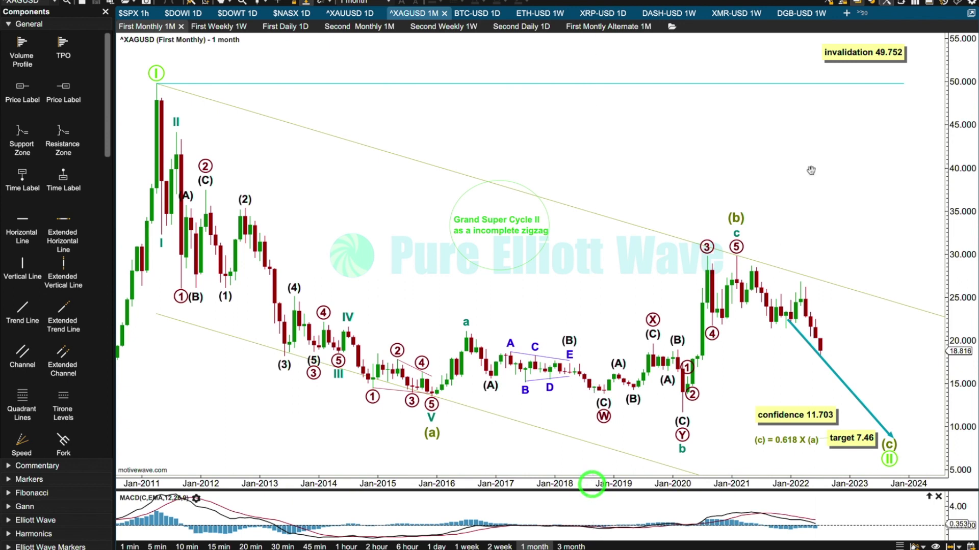
pyautogui.moveTo(862, 53); pyautogui.dragTo(860, 70)
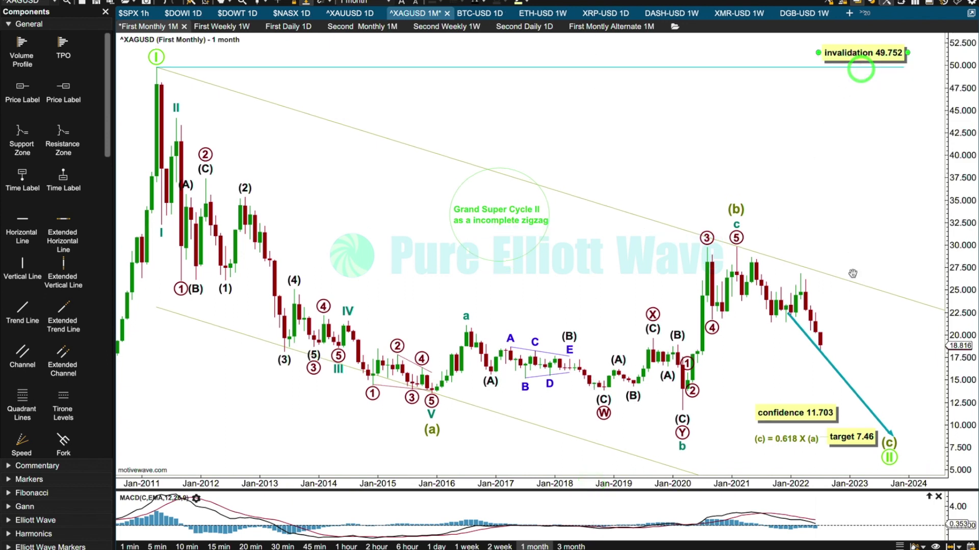
pyautogui.click(819, 352)
pyautogui.moveTo(788, 314); pyautogui.dragTo(837, 348)
pyautogui.click(795, 275)
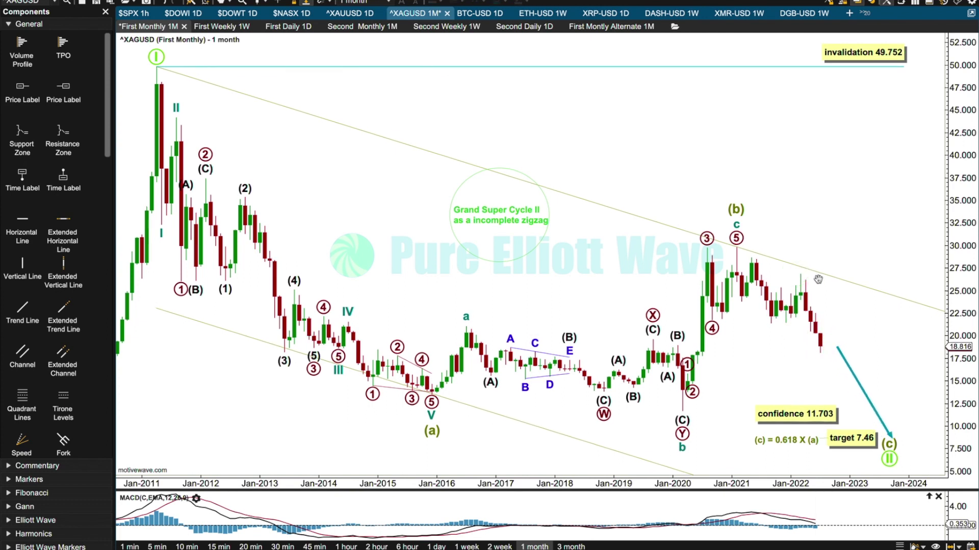
# Fine-tune the target line further, then switch to the Second Monthly chart.
pyautogui.click(817, 281)
pyautogui.click(821, 349)
pyautogui.moveTo(756, 294); pyautogui.dragTo(783, 288)
pyautogui.click(356, 29)
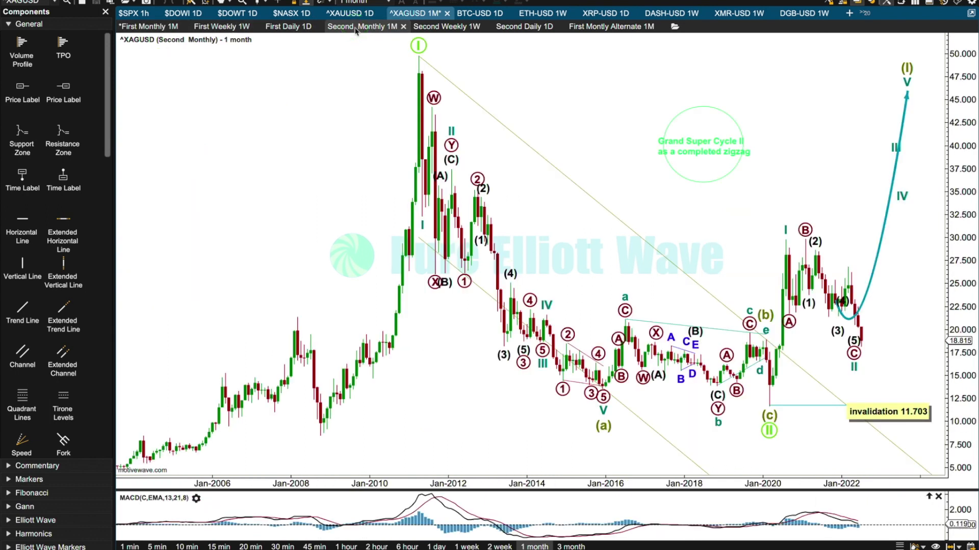
# Move the wave's end to the latest low and delete the upward projection and old (1)–(5) subwaves.
pyautogui.moveTo(852, 366); pyautogui.dragTo(861, 346)
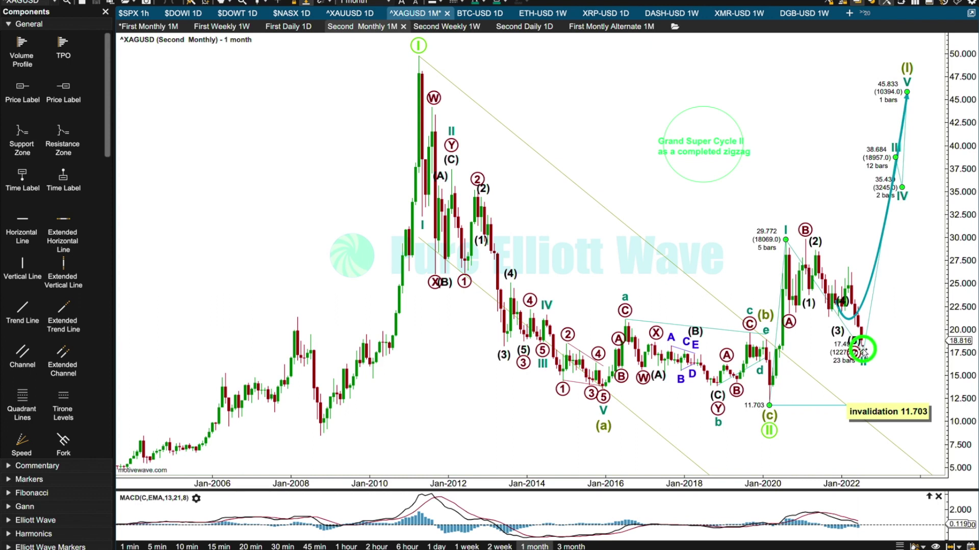
pyautogui.click(852, 320)
pyautogui.press('Delete')
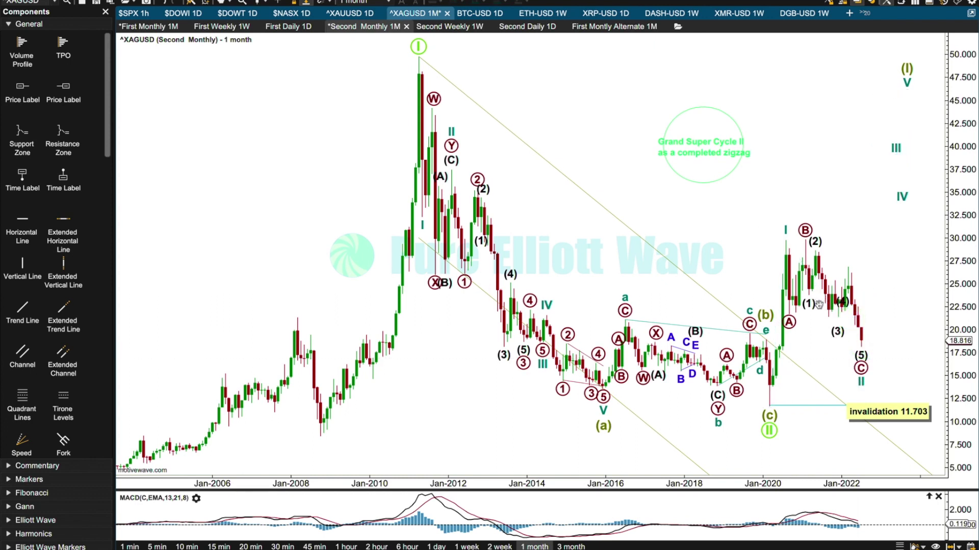
pyautogui.click(842, 302)
pyautogui.press('Delete')
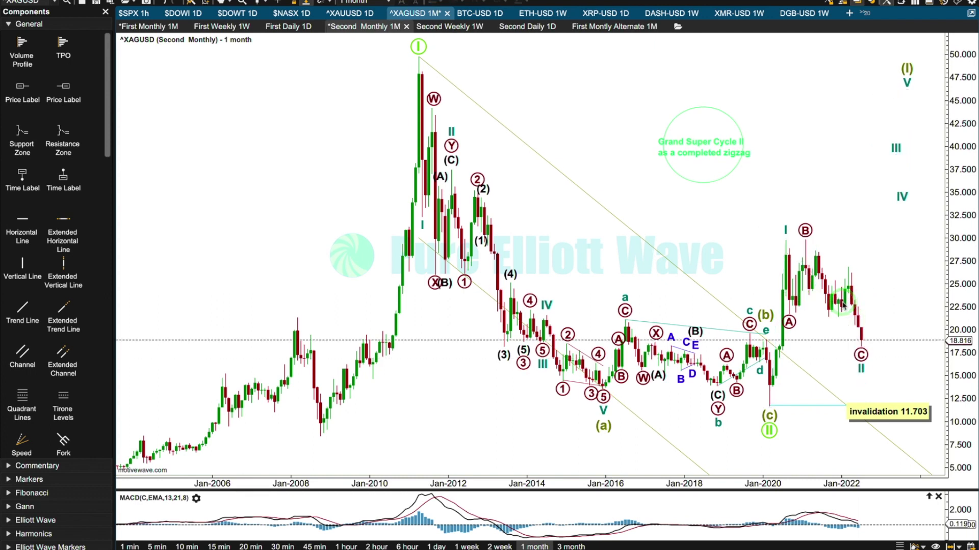
# Decompose wave C as an ending diagonal, placing (1) at 23.868, (2) at 28.647 and (3) on its low.
pyautogui.click(804, 230)
pyautogui.click(821, 273)
pyautogui.rightClick(822, 275)
pyautogui.moveTo(861, 321)
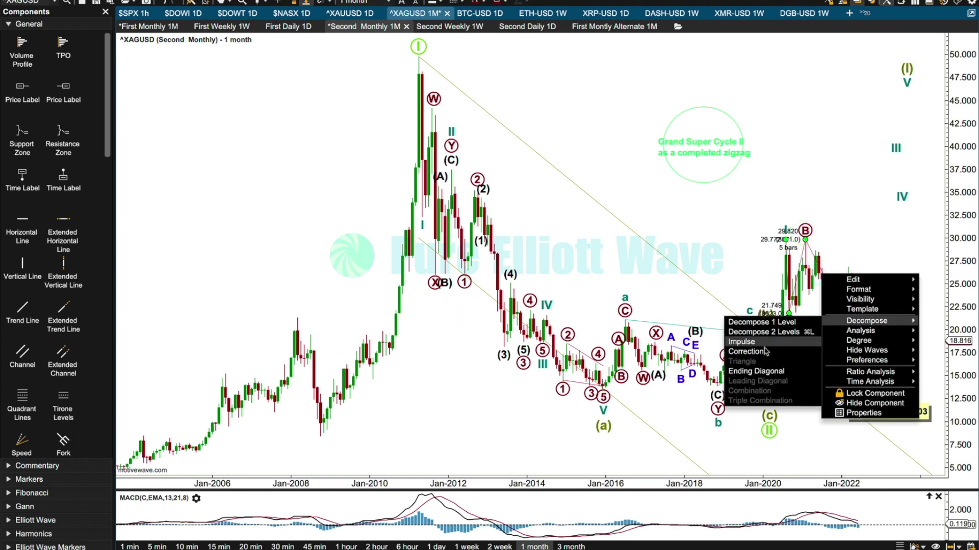
pyautogui.click(760, 372)
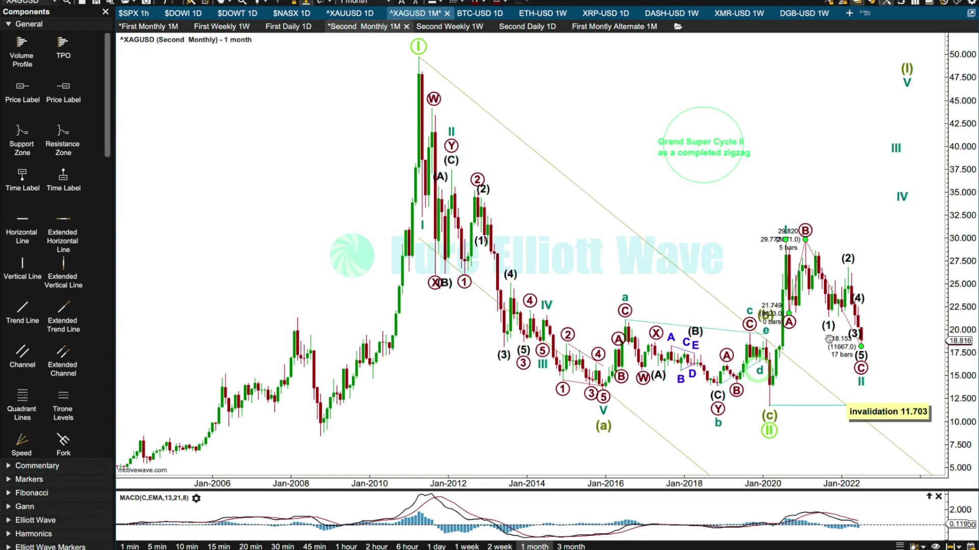
pyautogui.moveTo(724, 482); pyautogui.dragTo(700, 480)
pyautogui.moveTo(797, 325); pyautogui.dragTo(760, 289)
pyautogui.moveTo(838, 249); pyautogui.dragTo(772, 225)
pyautogui.moveTo(851, 326); pyautogui.dragTo(839, 251)
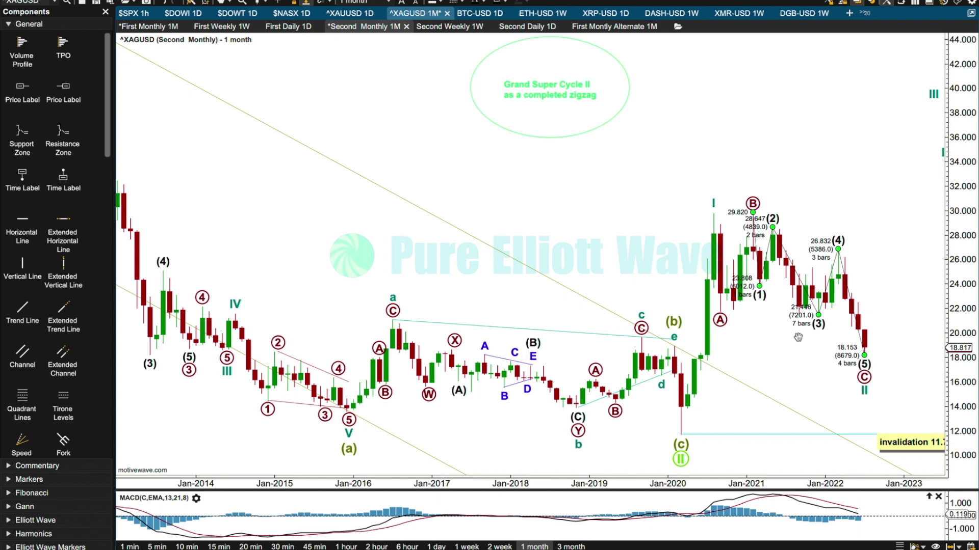
# Show channel lines on the ending diagonal and extend the time axis toward Jan-2024.
pyautogui.rightClick(828, 284)
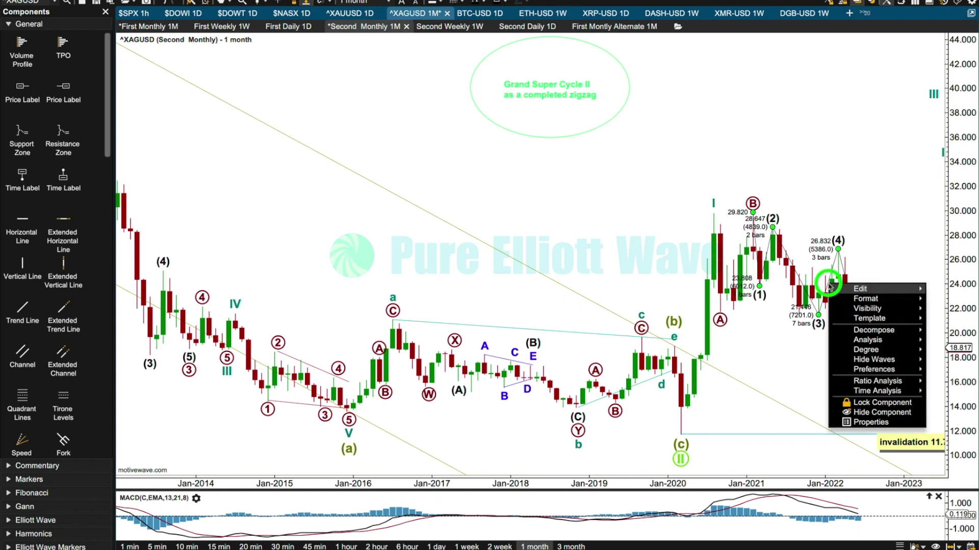
pyautogui.moveTo(869, 340)
pyautogui.click(797, 341)
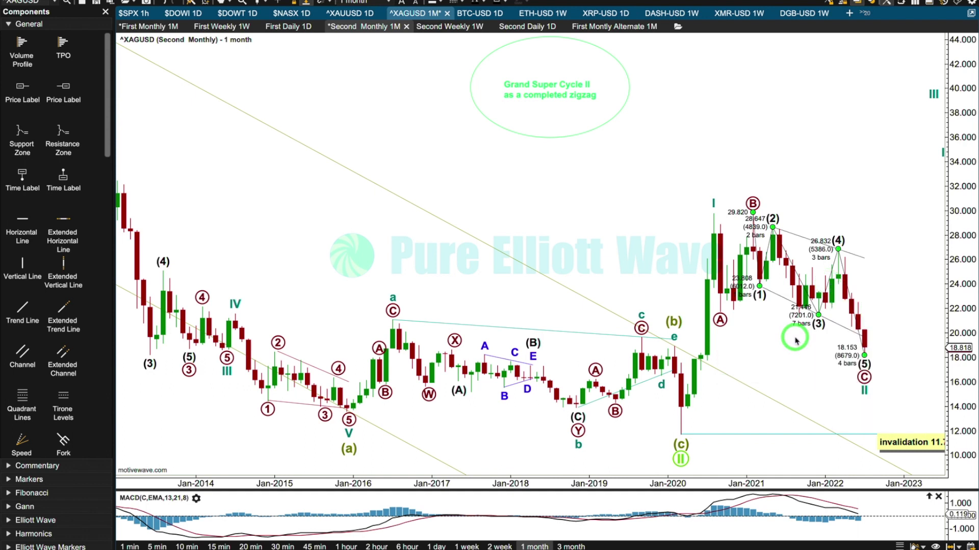
pyautogui.click(657, 207)
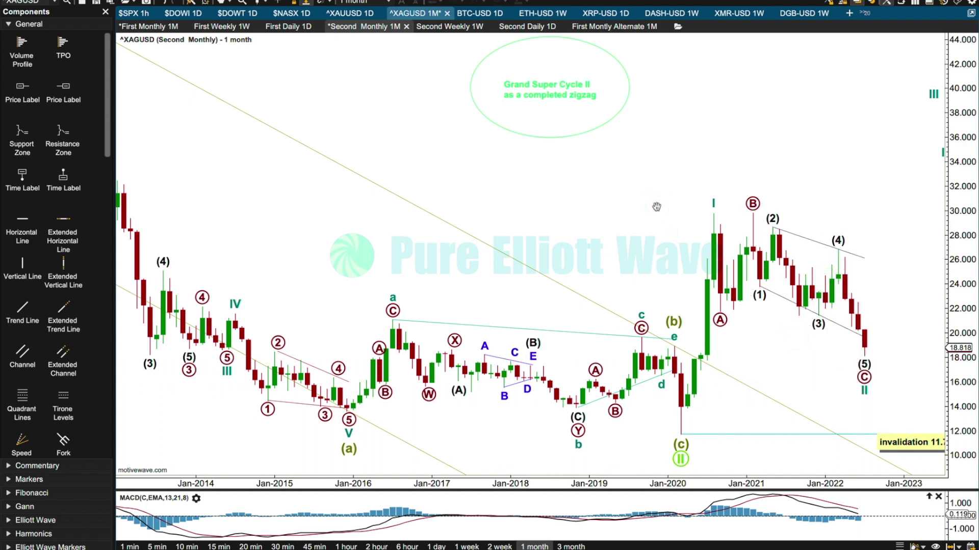
pyautogui.click(793, 320)
pyautogui.scroll(-4, 568, 483)
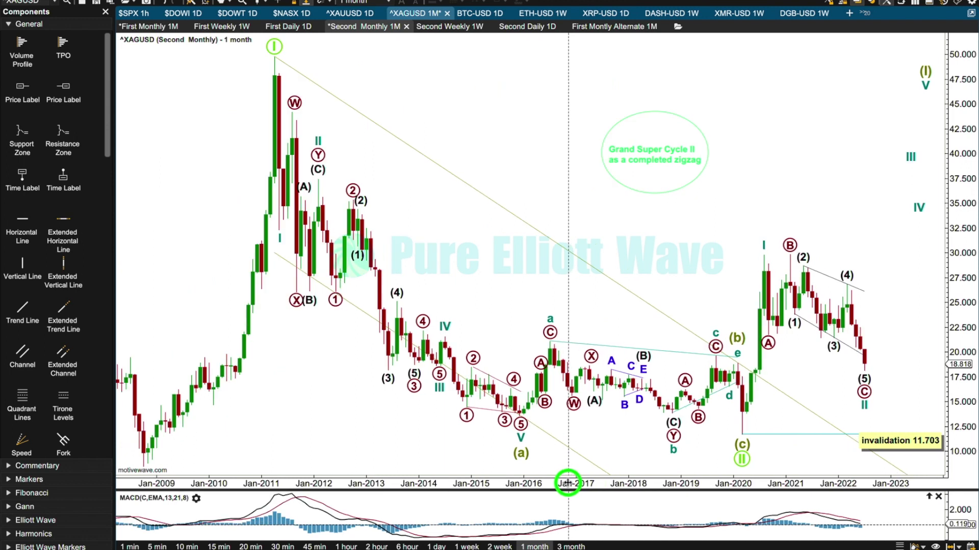
pyautogui.scroll(1, 567, 483)
pyautogui.moveTo(654, 256); pyautogui.dragTo(618, 255)
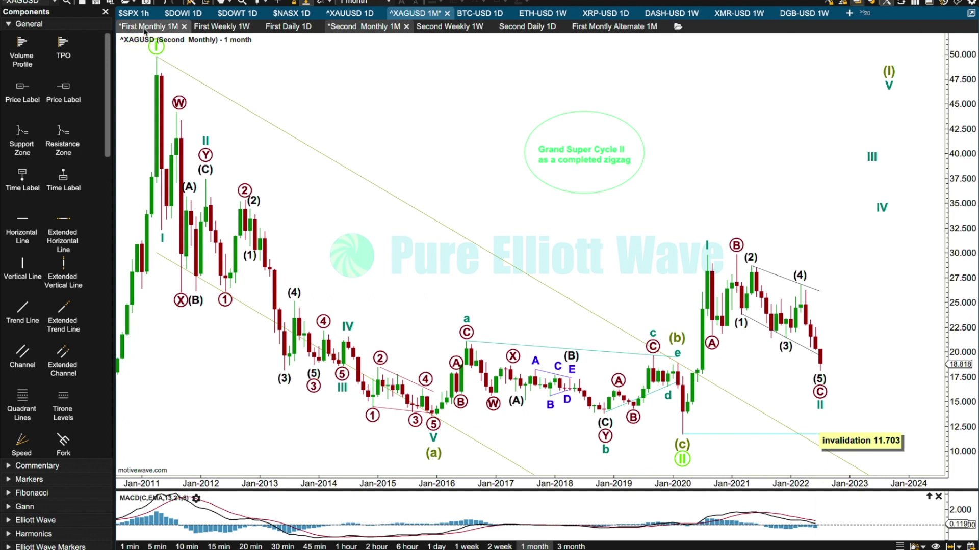
# On the First Weekly chart, move the wave's end point to the 21.446 low.
pyautogui.click(168, 26)
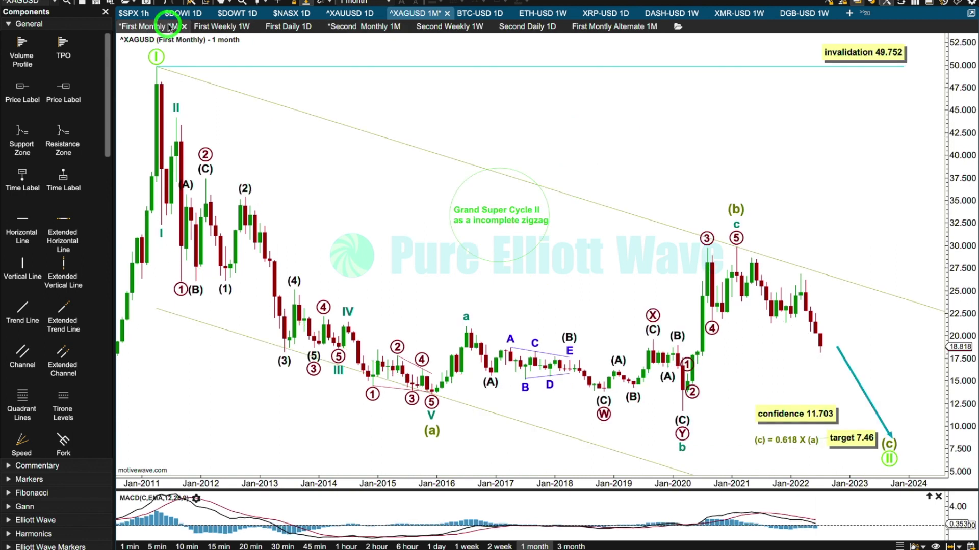
pyautogui.click(223, 27)
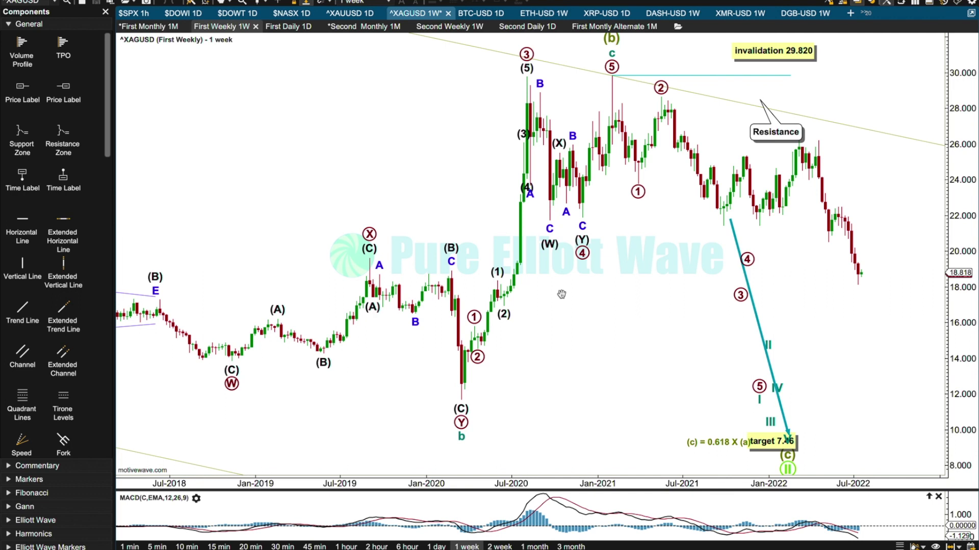
pyautogui.scroll(3, 561, 294)
pyautogui.click(466, 367)
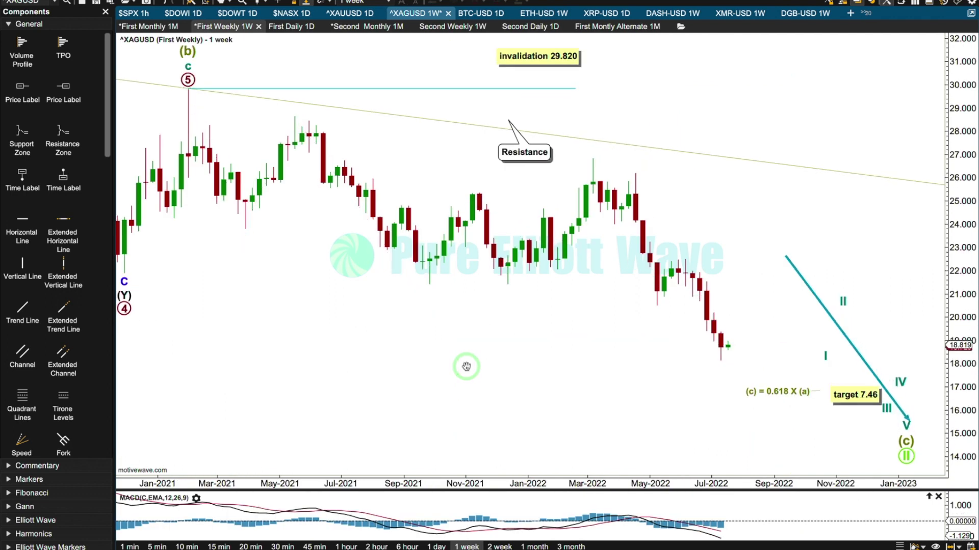
pyautogui.moveTo(827, 356); pyautogui.dragTo(507, 286)
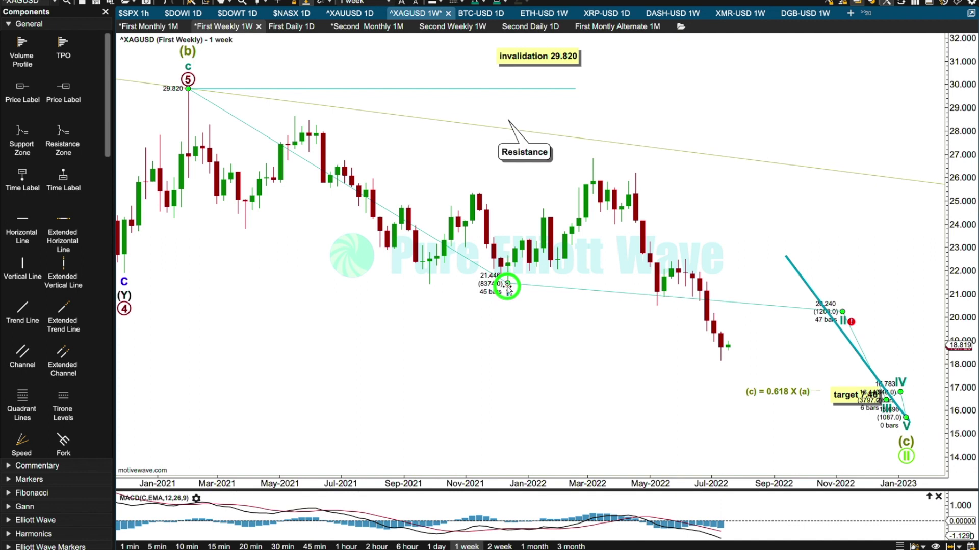
# Split the decline into five subwaves, setting points 3 and 4 on pivots and 5 at 21.439.
pyautogui.rightClick(482, 267)
pyautogui.moveTo(540, 336)
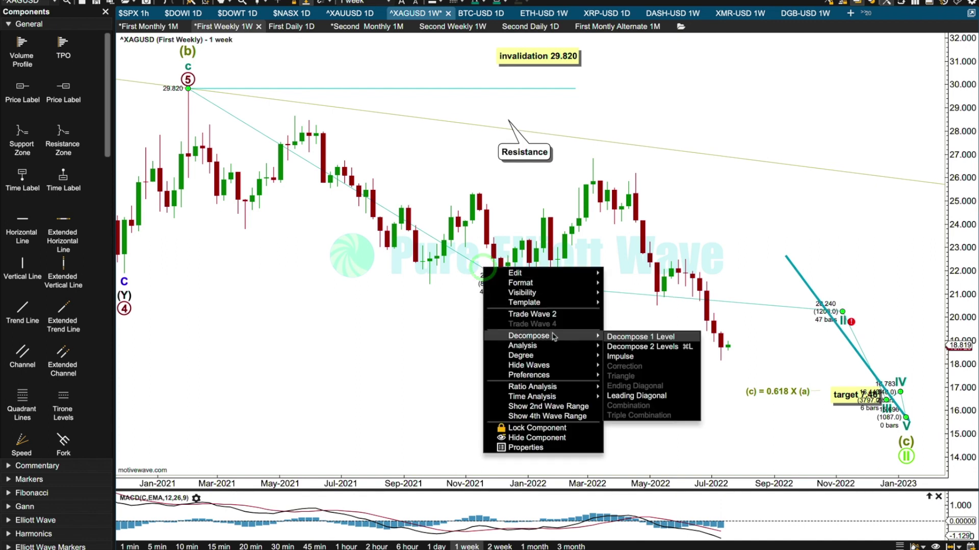
pyautogui.click(623, 396)
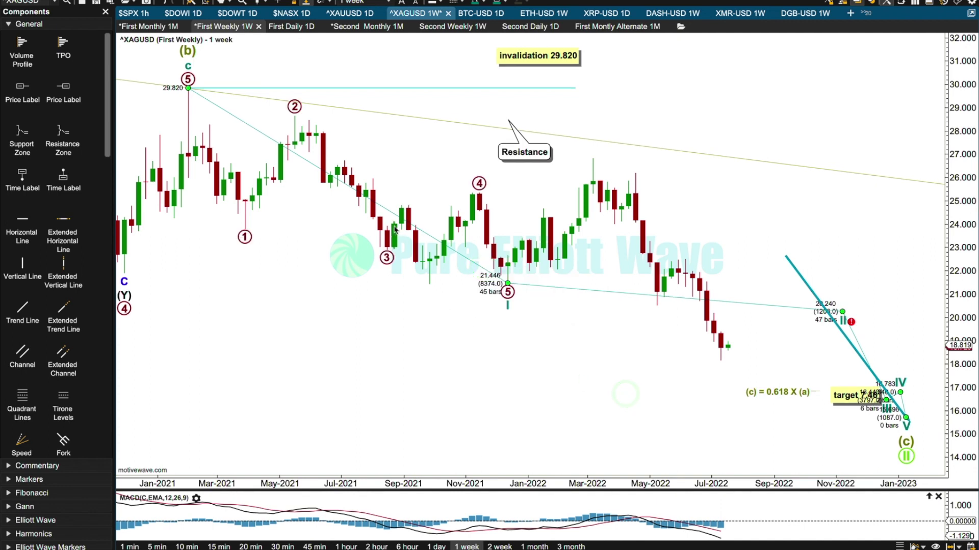
pyautogui.moveTo(386, 253); pyautogui.dragTo(430, 291)
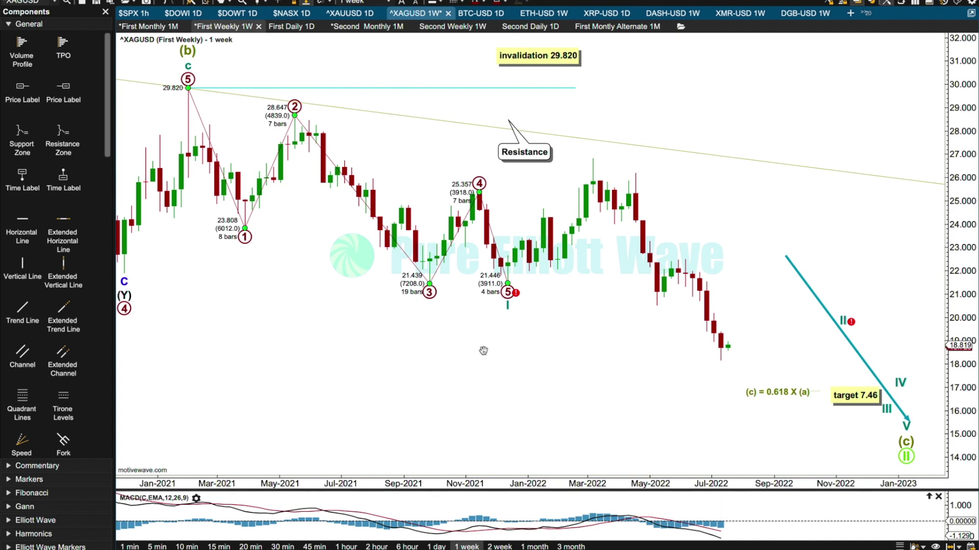
pyautogui.moveTo(430, 293); pyautogui.dragTo(386, 249)
pyautogui.moveTo(479, 192); pyautogui.dragTo(408, 205)
pyautogui.moveTo(507, 283); pyautogui.dragTo(430, 283)
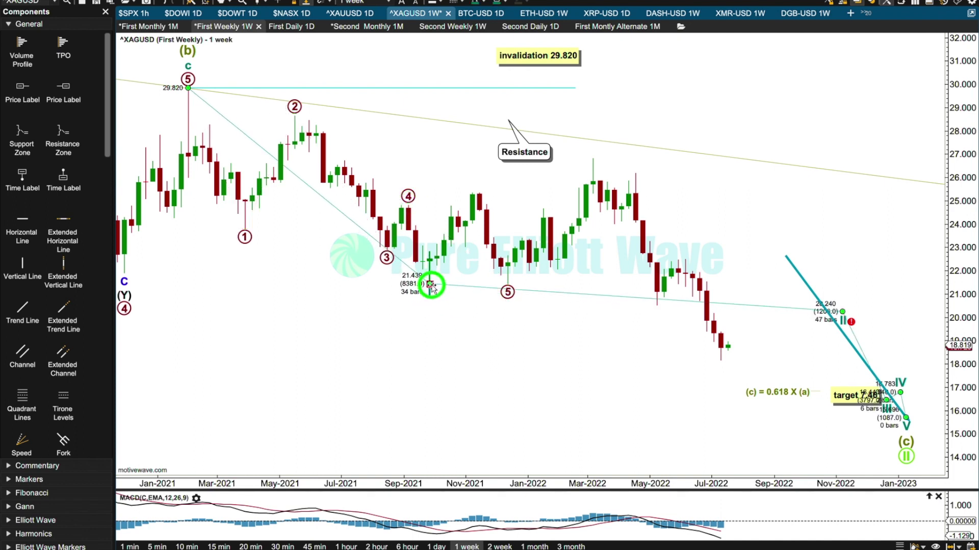
# Draw a channel around the five-wave decline and move wave II up to the March 2022 high.
pyautogui.click(387, 259)
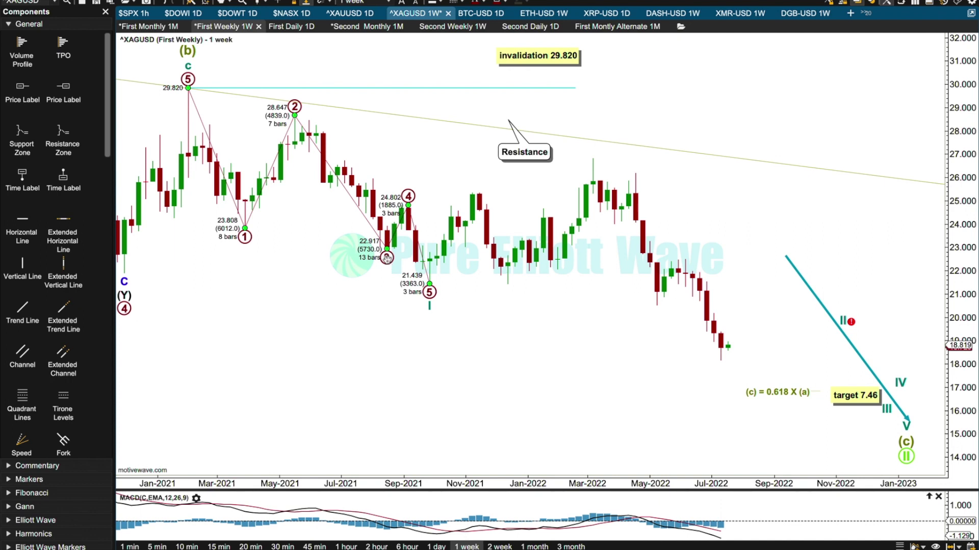
pyautogui.rightClick(387, 258)
pyautogui.click(498, 319)
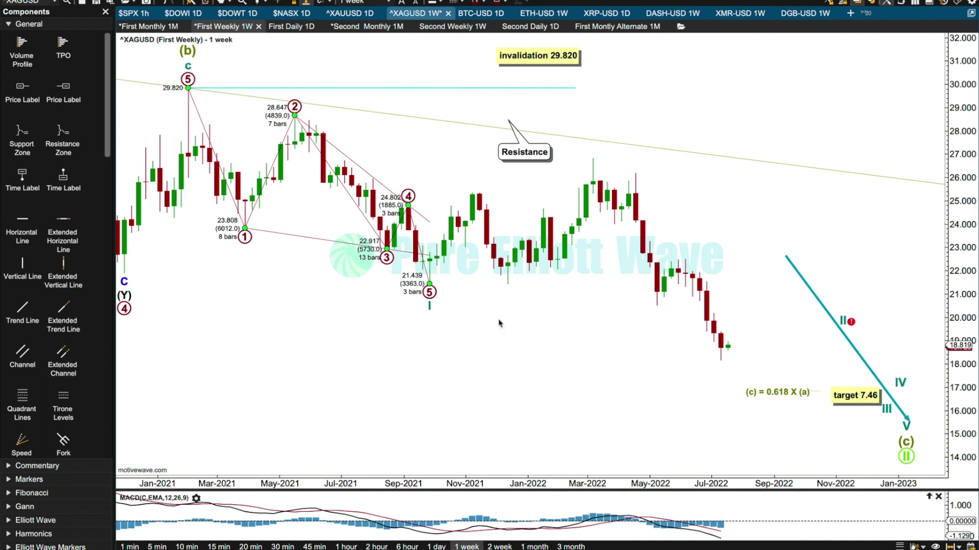
pyautogui.moveTo(846, 312); pyautogui.dragTo(592, 158)
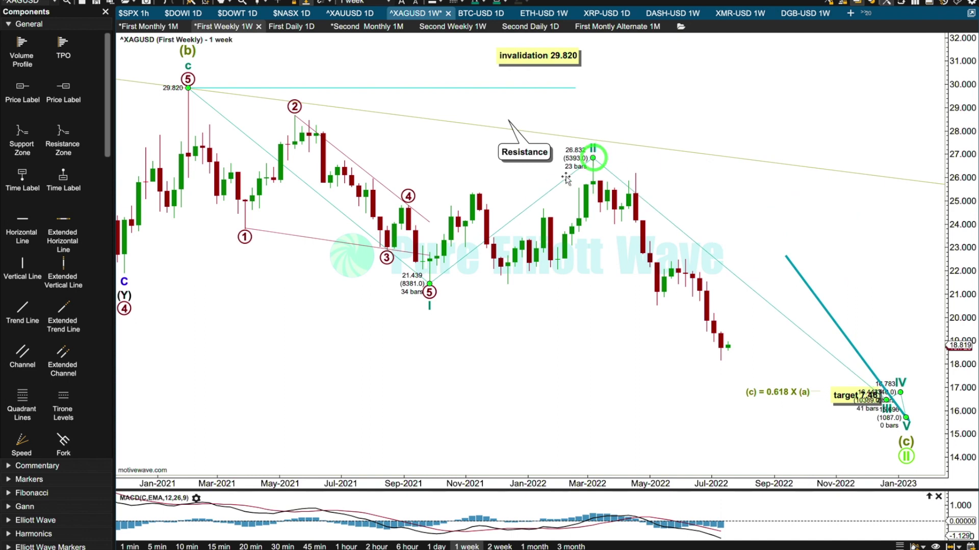
# Try an A-B-C correction subdivision of wave II, then delete it.
pyautogui.rightClick(552, 192)
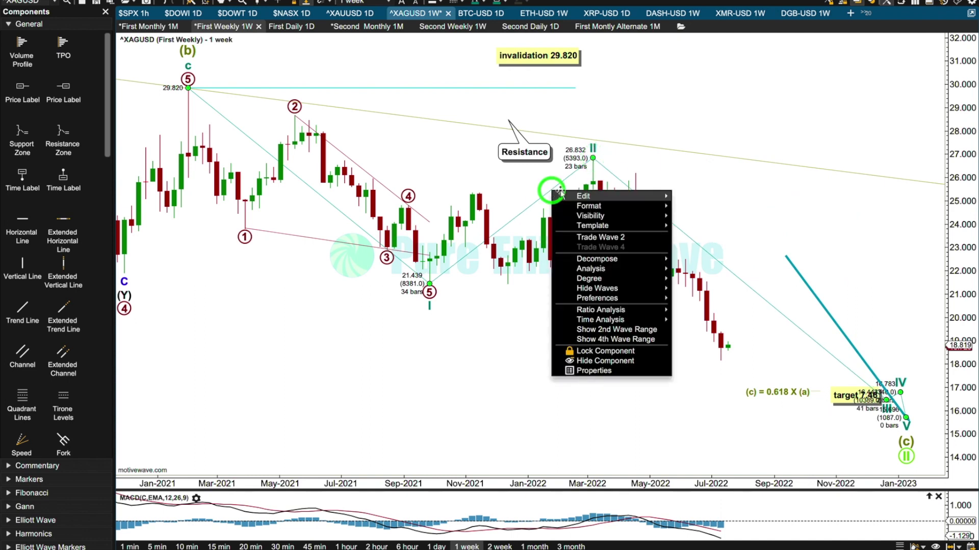
pyautogui.moveTo(637, 263)
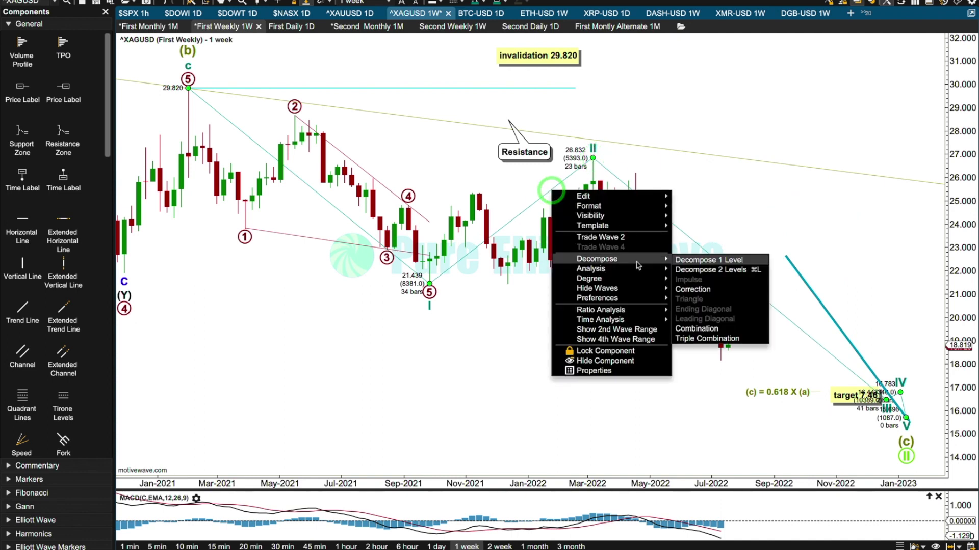
pyautogui.click(684, 290)
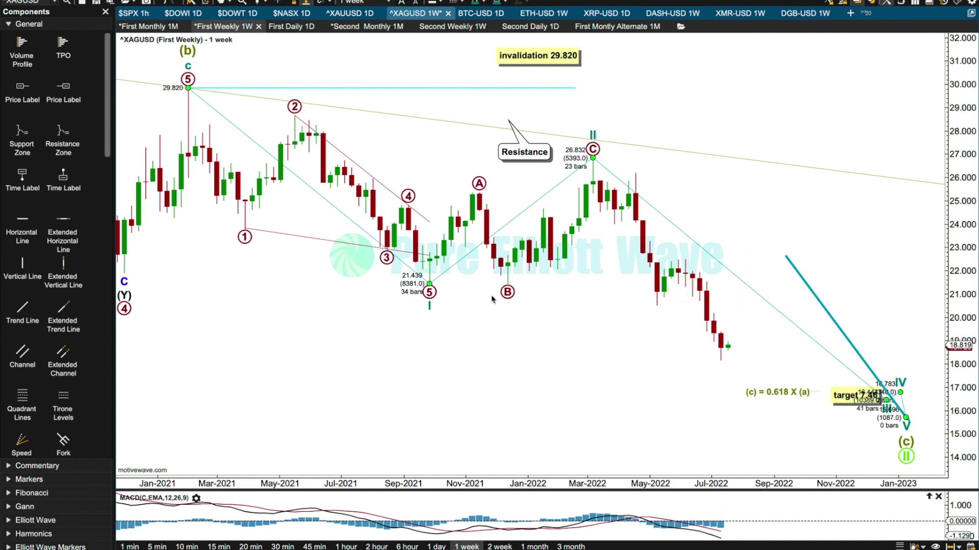
pyautogui.click(507, 292)
pyautogui.press('Delete')
# Subdivide wave II as a W-X-Y combination and break W and Y into (A)(B)(C) corrections.
pyautogui.click(594, 161)
pyautogui.rightClick(549, 194)
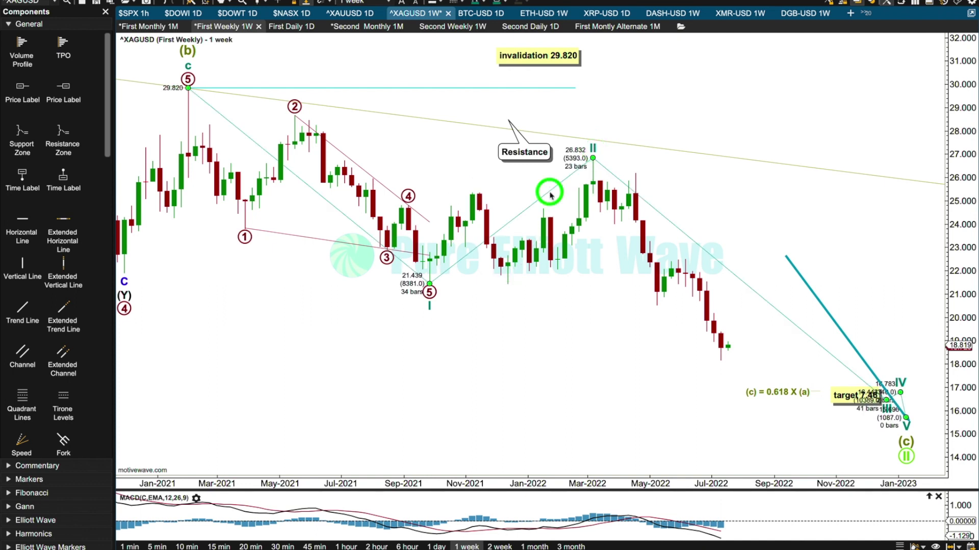
pyautogui.moveTo(632, 260)
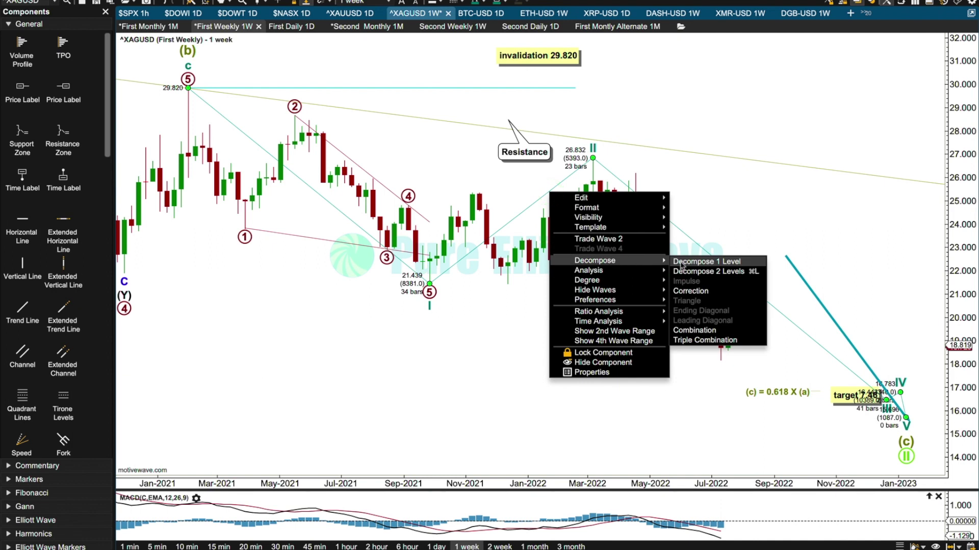
pyautogui.click(693, 330)
pyautogui.click(479, 184)
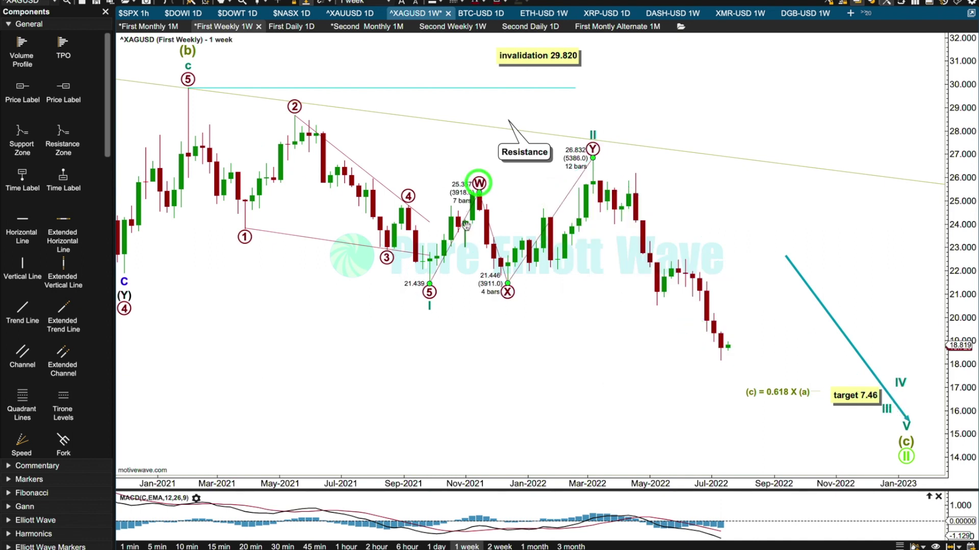
pyautogui.rightClick(464, 229)
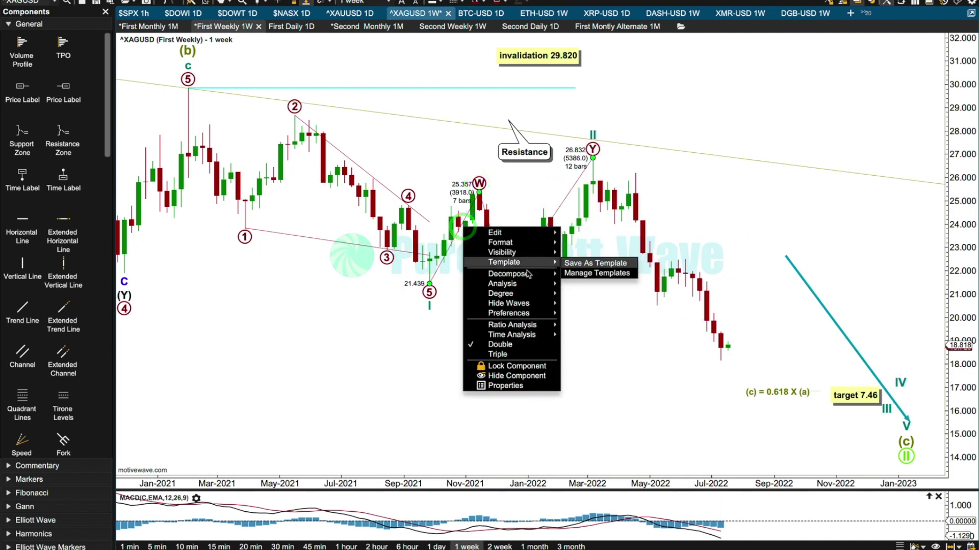
pyautogui.moveTo(510, 274)
pyautogui.click(581, 304)
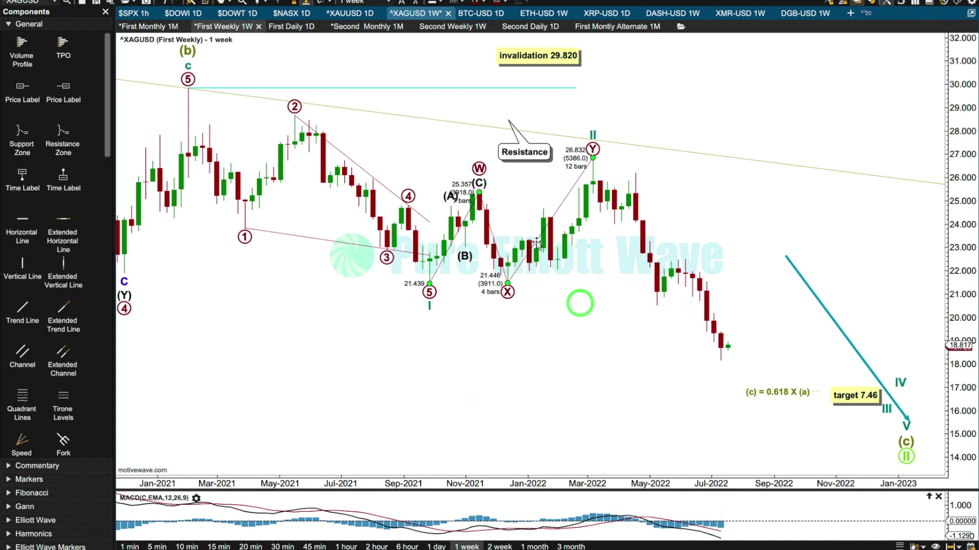
pyautogui.rightClick(539, 248)
pyautogui.click(662, 322)
# Extend the invalidation 29.820 line to the right edge and move its label to the right end.
pyautogui.moveTo(575, 87); pyautogui.dragTo(938, 83)
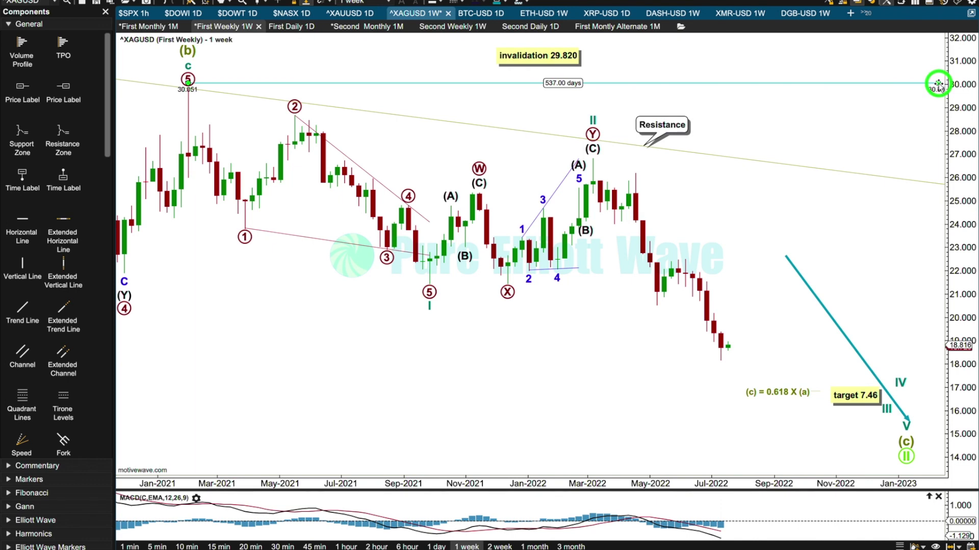
pyautogui.moveTo(187, 82); pyautogui.dragTo(187, 87)
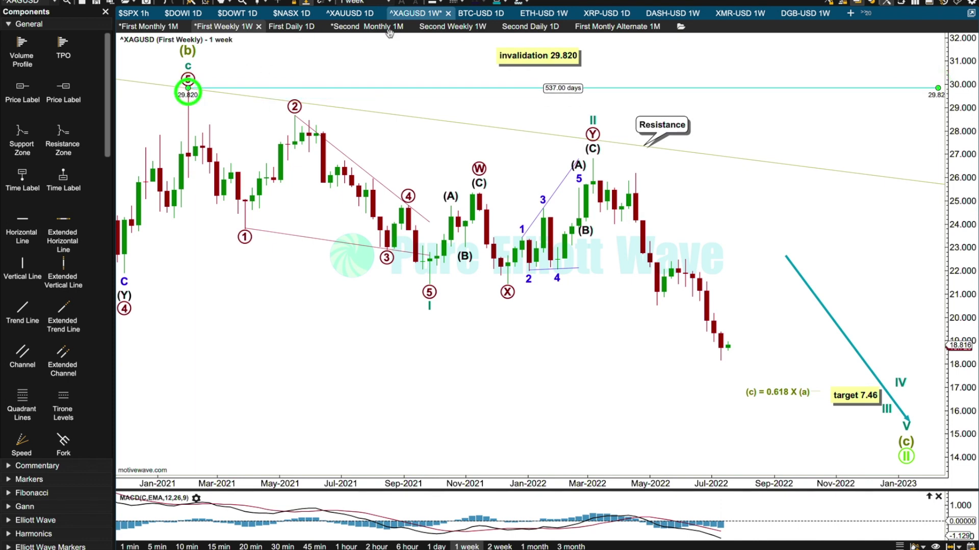
pyautogui.click(548, 56)
pyautogui.moveTo(548, 56); pyautogui.dragTo(902, 74)
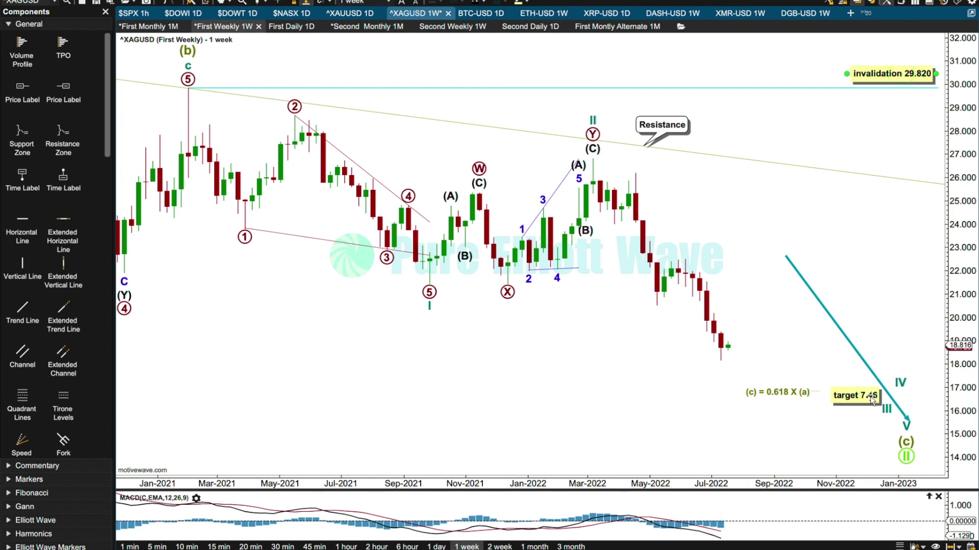
# Lower the target 7.46 and (c) = 0.618 X (a) labels, flatten the teal projection near 22.5, shift wave III left.
pyautogui.moveTo(869, 405); pyautogui.dragTo(878, 456)
pyautogui.moveTo(804, 394); pyautogui.dragTo(816, 451)
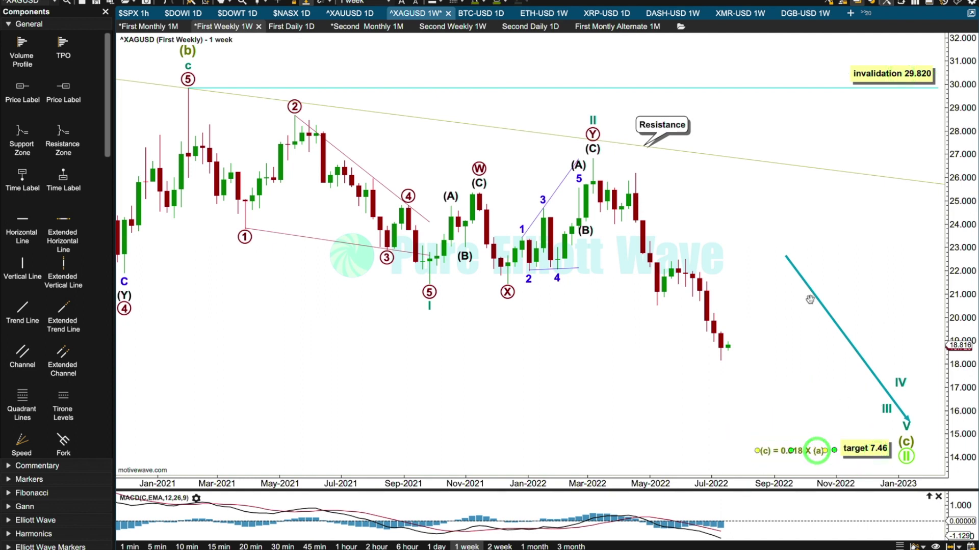
pyautogui.moveTo(814, 300); pyautogui.dragTo(762, 336)
pyautogui.click(901, 382)
pyautogui.moveTo(886, 405)
pyautogui.mouseDown()
pyautogui.moveTo(854, 402)
pyautogui.moveTo(878, 388)
pyautogui.mouseUp()
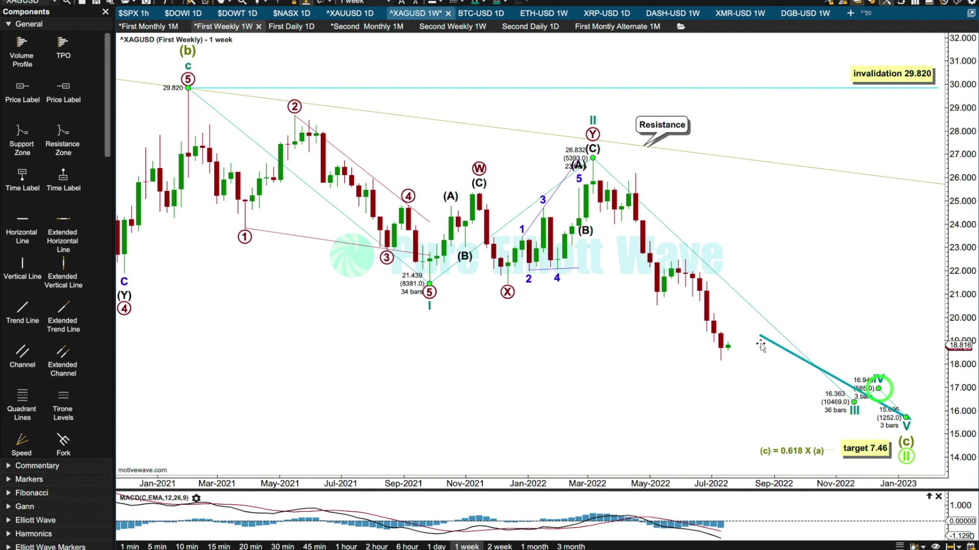
# Decompose projected wave III two levels, placing subwave 1 at 18.153, 2 at 20.317 and 3 at 16.97.
pyautogui.rightClick(651, 215)
pyautogui.moveTo(714, 282)
pyautogui.click(794, 295)
pyautogui.moveTo(656, 314); pyautogui.dragTo(839, 368)
pyautogui.moveTo(749, 415); pyautogui.dragTo(817, 388)
pyautogui.moveTo(721, 250); pyautogui.dragTo(759, 301)
pyautogui.click(417, 87)
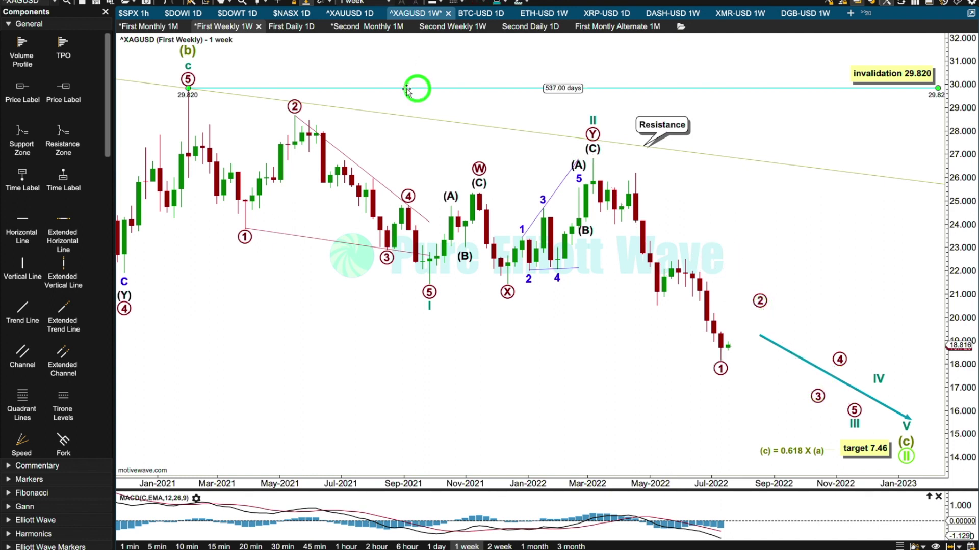
# Lower the invalidation line to the March 2022 high and change its label to invalidation 26.832.
pyautogui.moveTo(508, 99); pyautogui.dragTo(595, 159)
pyautogui.moveTo(898, 80); pyautogui.dragTo(898, 151)
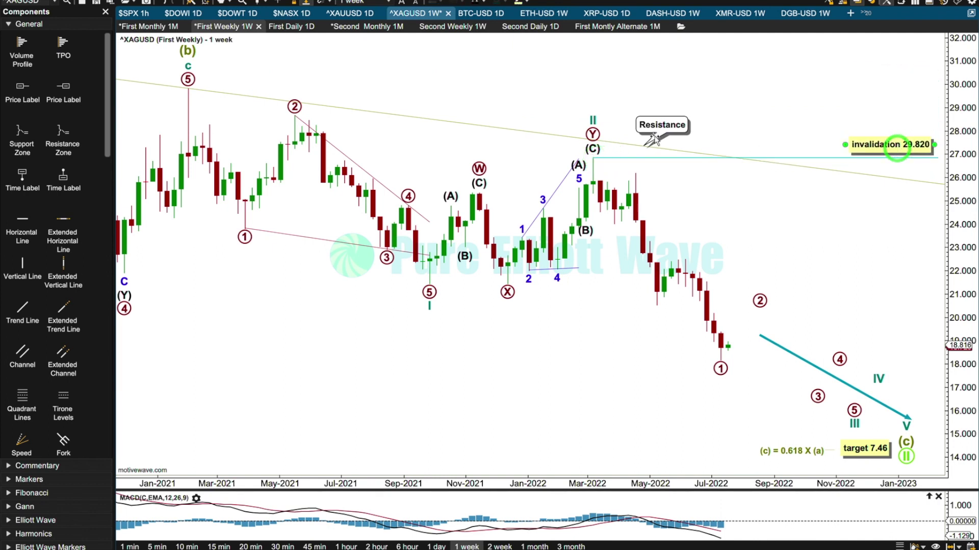
pyautogui.click(593, 121)
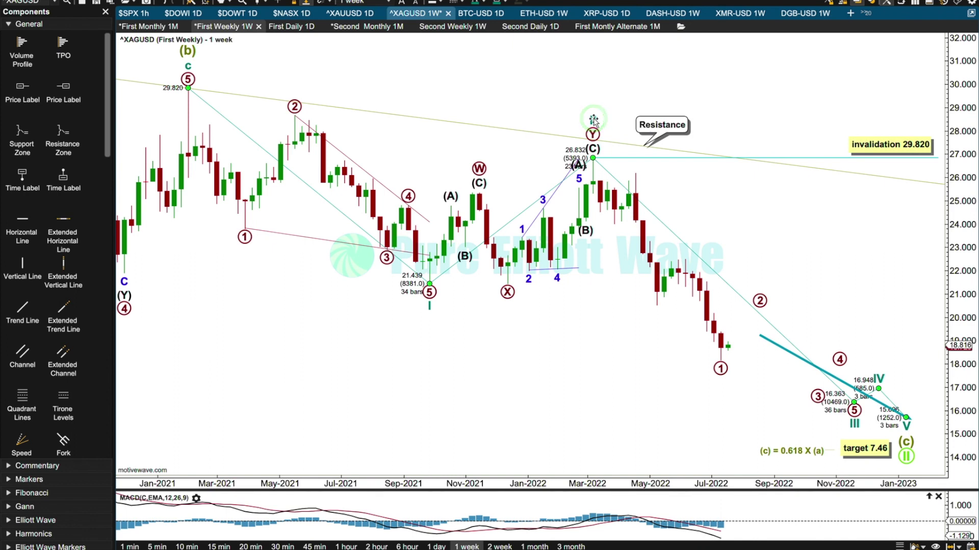
pyautogui.click(875, 146)
pyautogui.moveTo(929, 147); pyautogui.dragTo(958, 148)
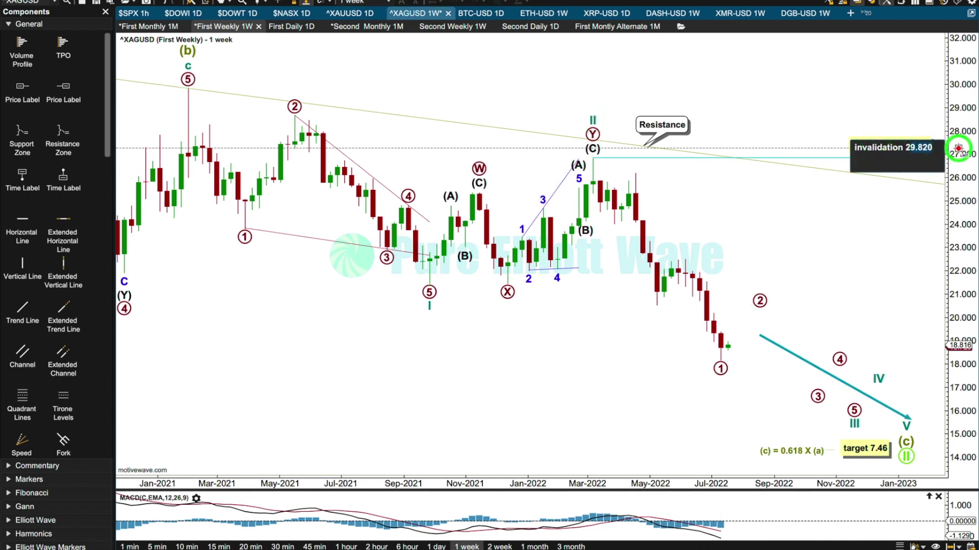
pyautogui.write('26')
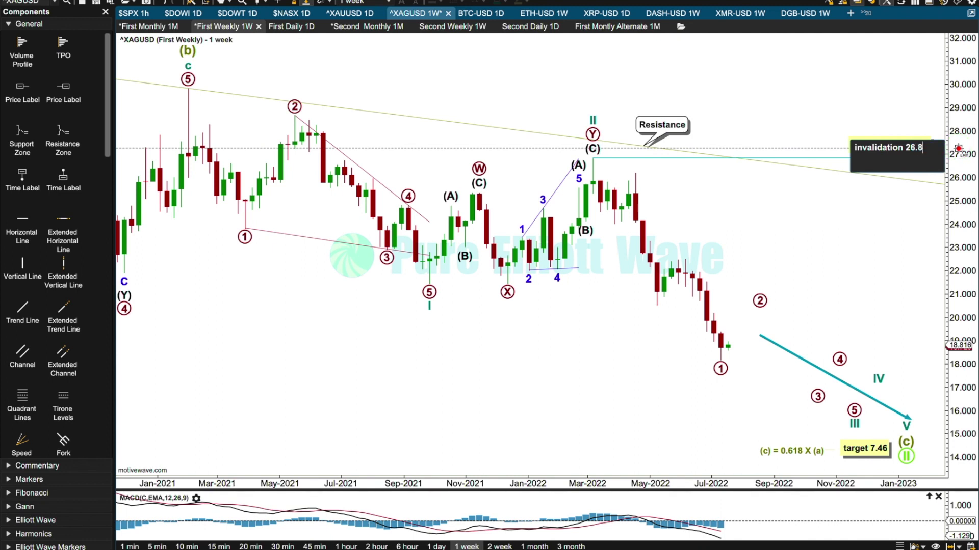
pyautogui.click(843, 98)
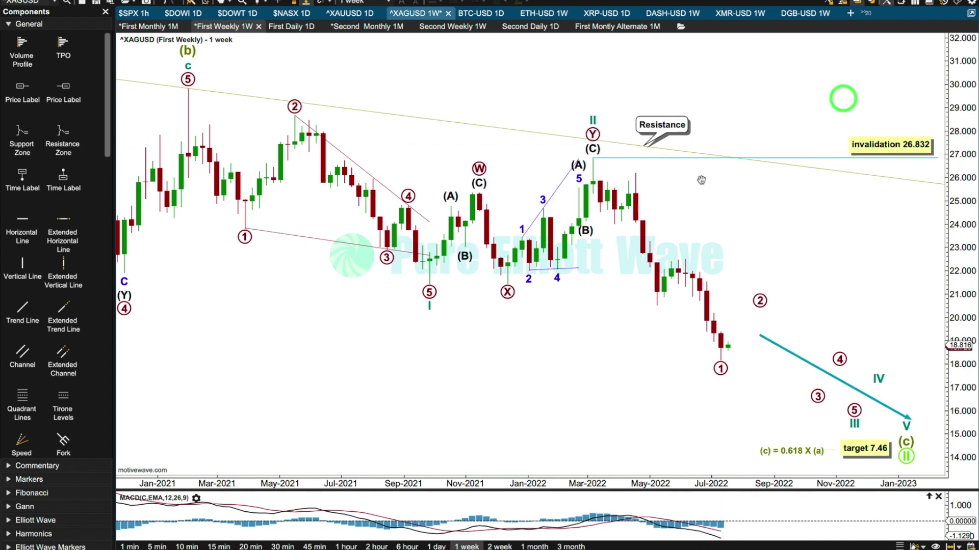
pyautogui.click(720, 366)
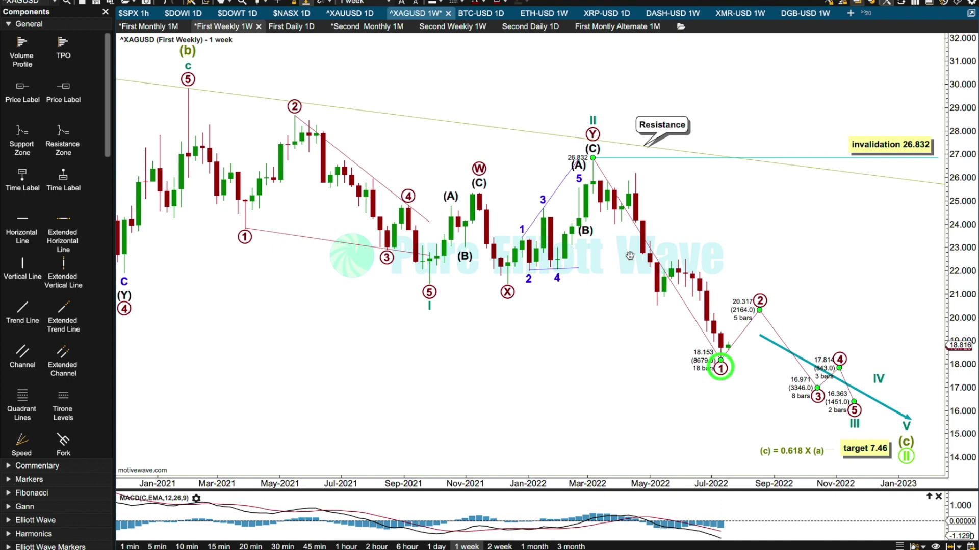
# Subdivide circled wave ① into a five-wave impulse with (1) at 24.535 and (2) as an A-B-C correction.
pyautogui.rightClick(641, 231)
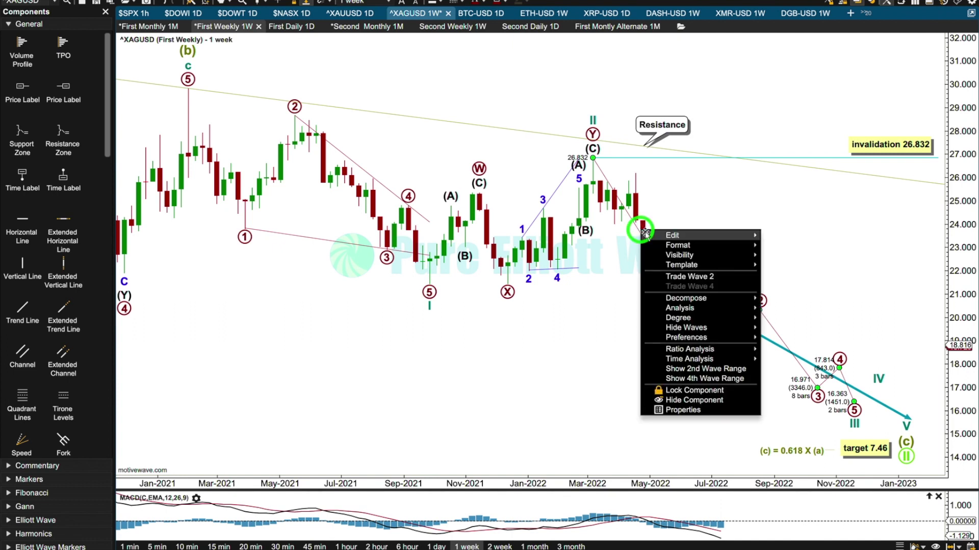
pyautogui.moveTo(739, 299)
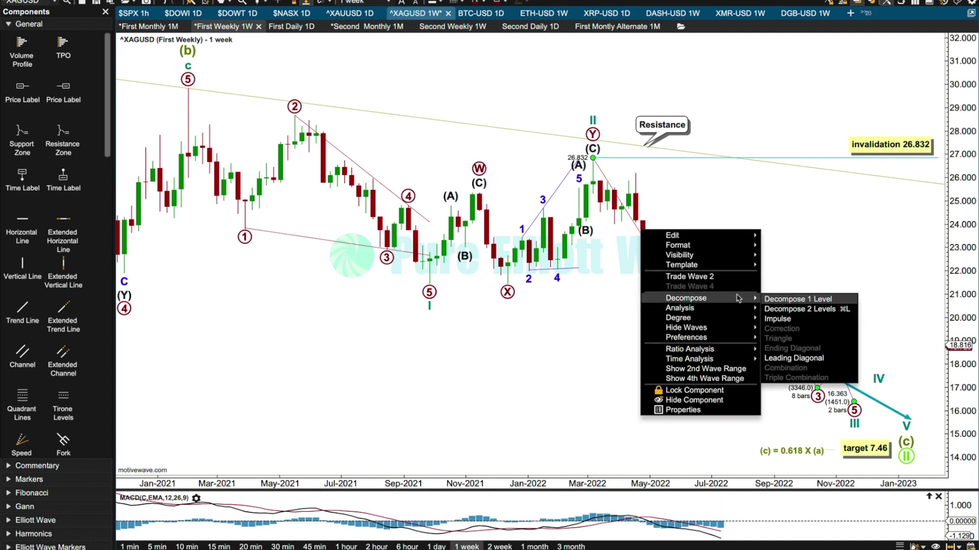
pyautogui.click(773, 318)
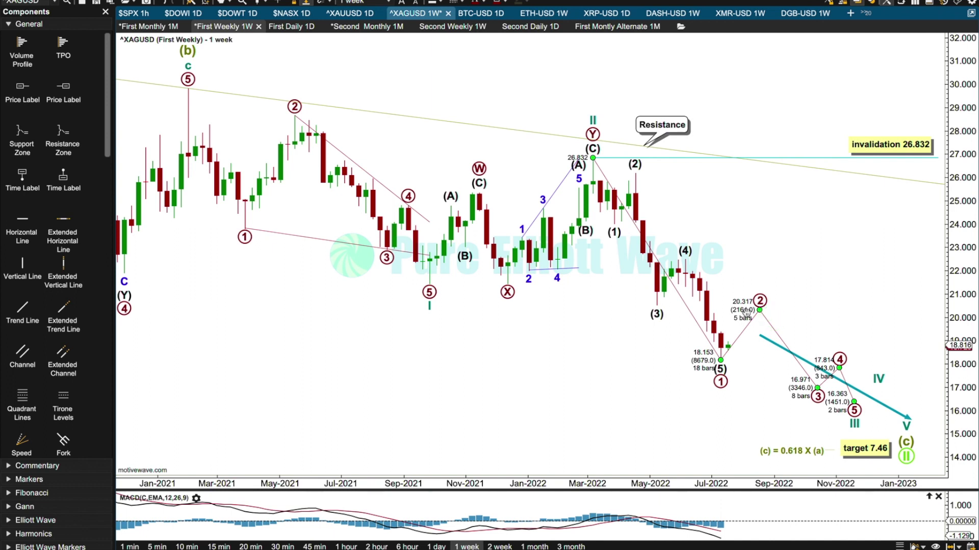
pyautogui.moveTo(610, 234); pyautogui.dragTo(616, 193)
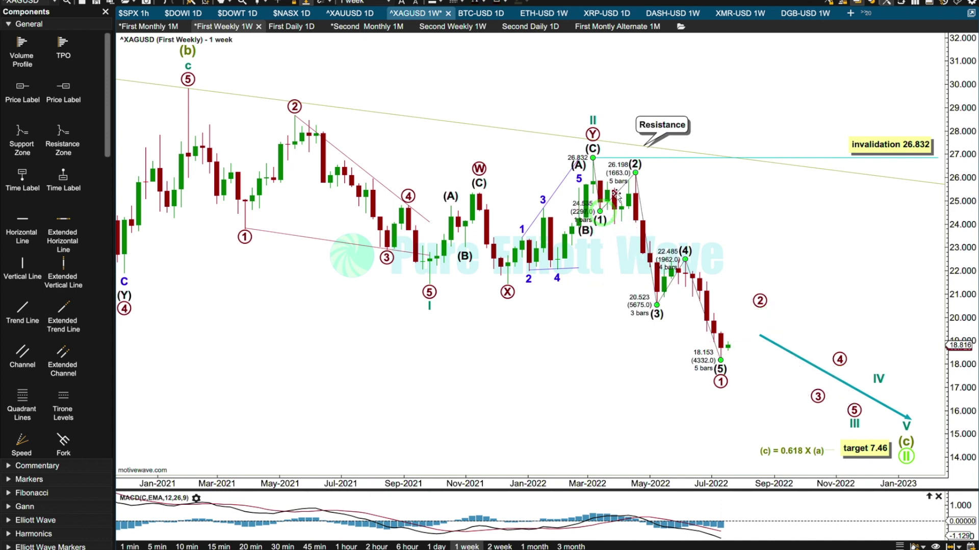
pyautogui.rightClick(617, 192)
pyautogui.moveTo(714, 240)
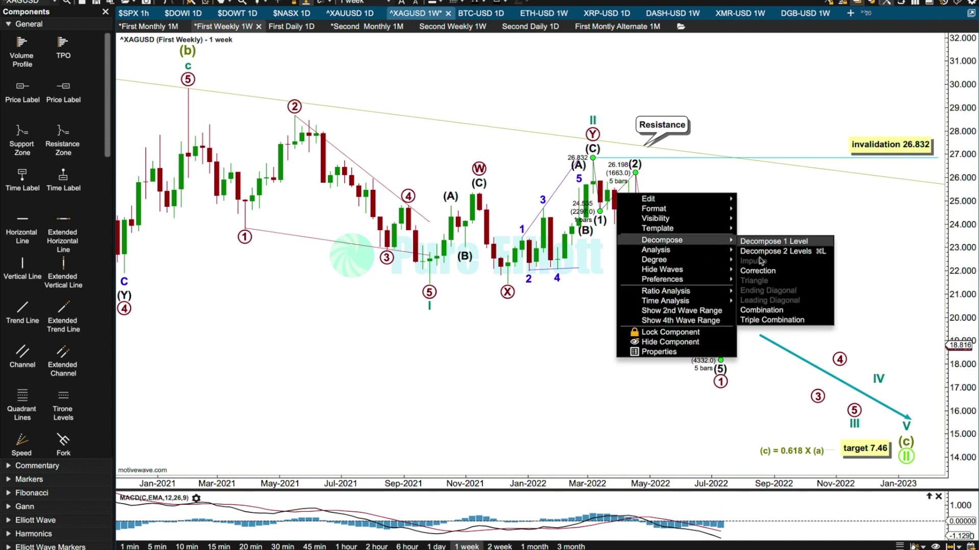
pyautogui.click(756, 271)
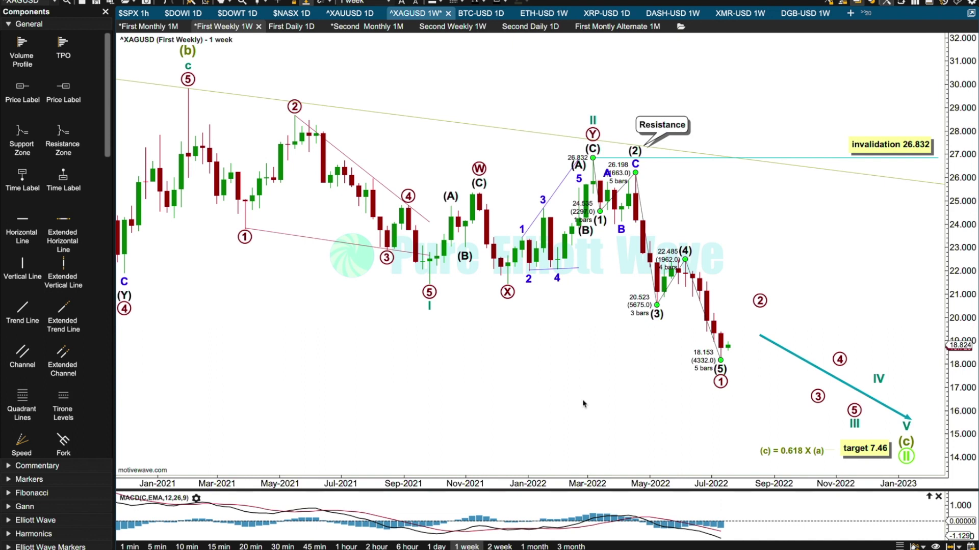
# Shift the Resistance label left, set circled wave 1 at the latest low and lower wave 2.
pyautogui.moveTo(676, 119); pyautogui.dragTo(561, 108)
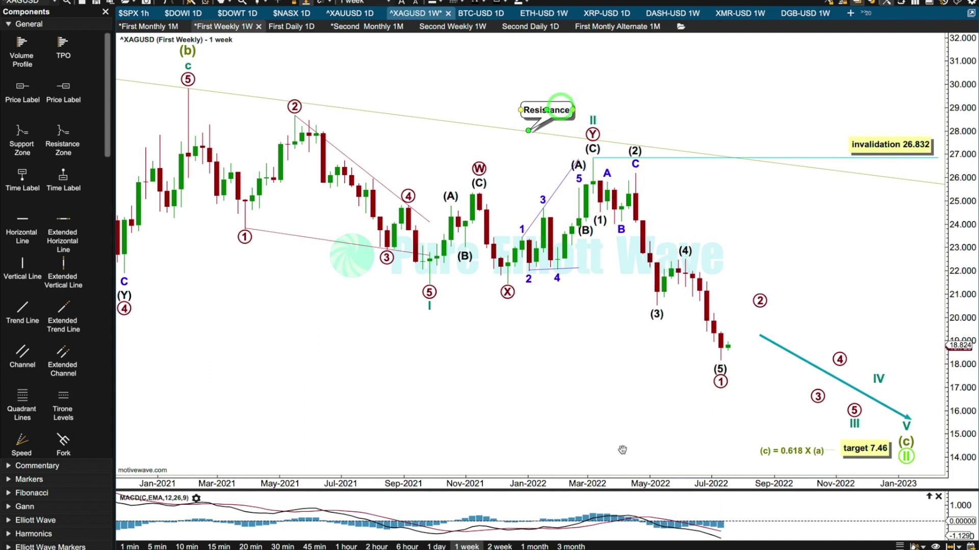
pyautogui.click(720, 382)
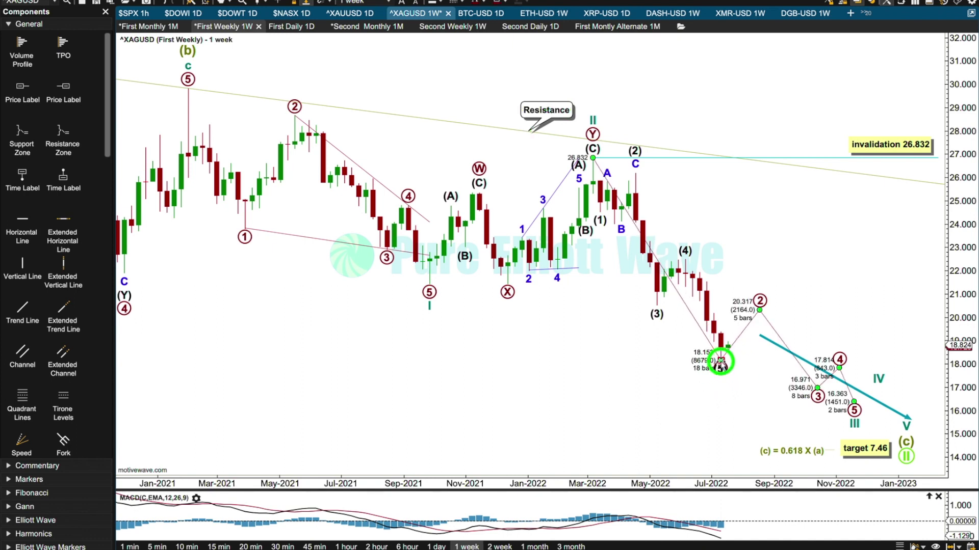
pyautogui.moveTo(720, 362); pyautogui.dragTo(736, 366)
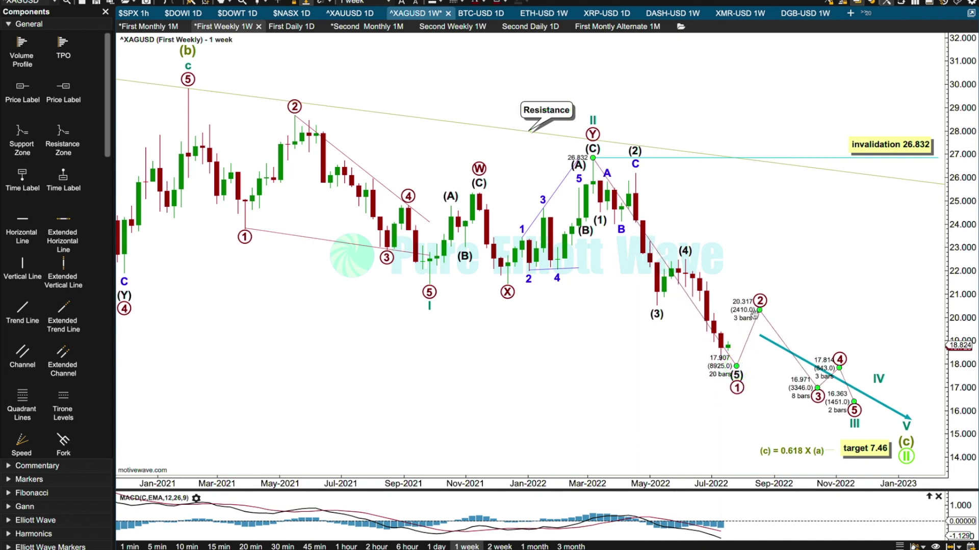
pyautogui.moveTo(760, 310); pyautogui.dragTo(753, 320)
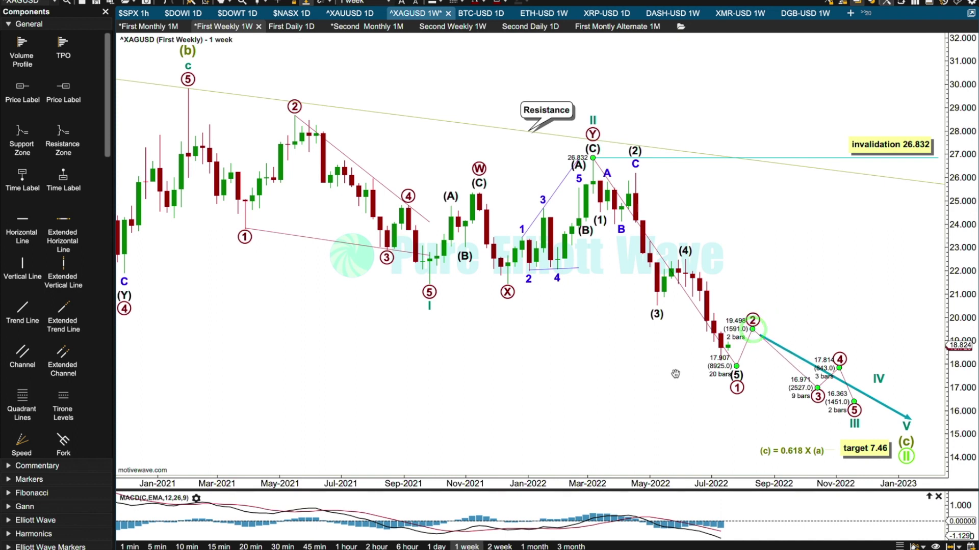
pyautogui.click(658, 368)
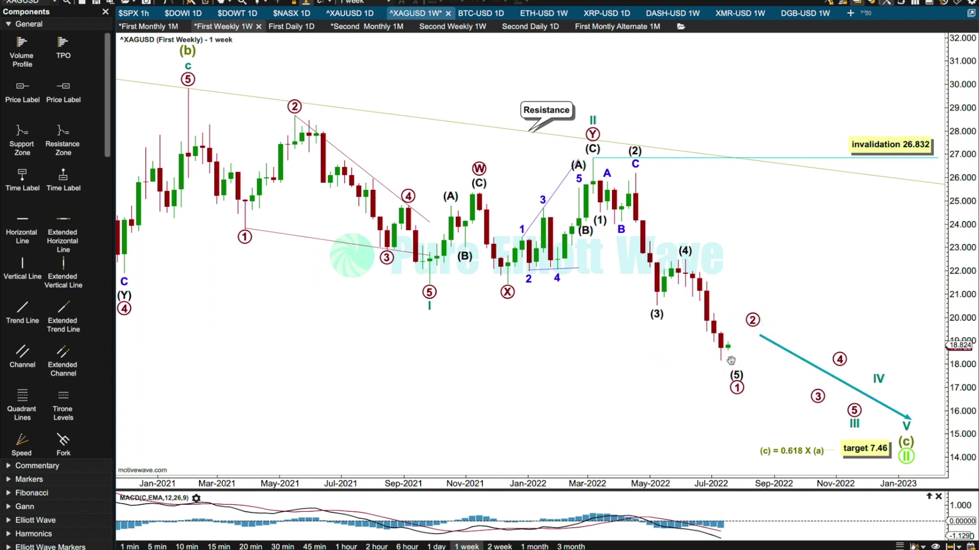
pyautogui.click(719, 366)
pyautogui.click(287, 27)
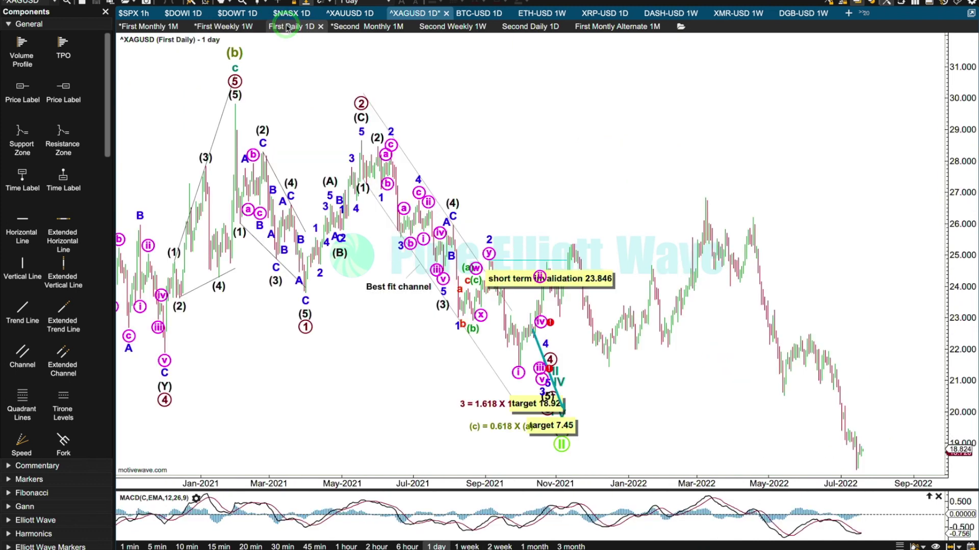
# Reposition the best fit channel lines and view August 2021 through May 2022.
pyautogui.click(362, 233)
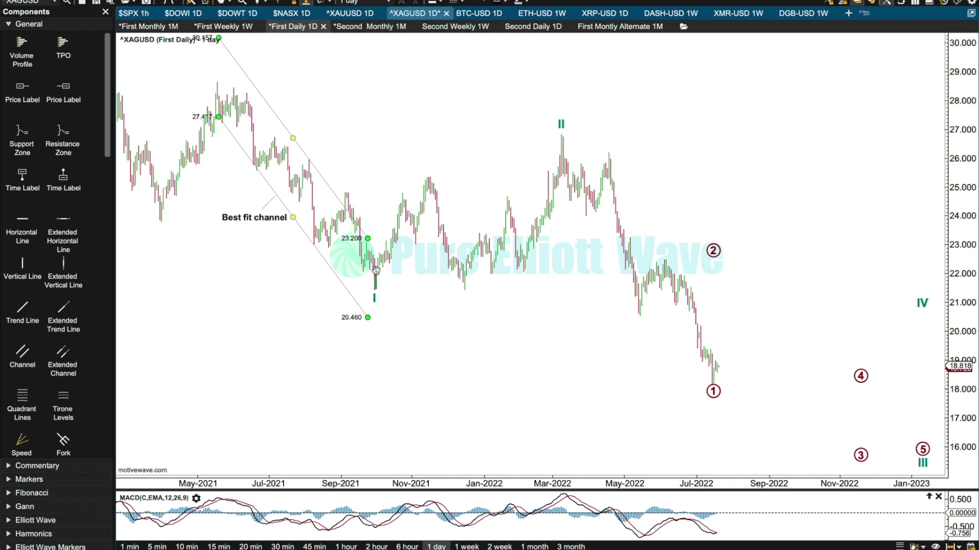
pyautogui.moveTo(369, 238); pyautogui.dragTo(411, 296)
pyautogui.moveTo(475, 482); pyautogui.dragTo(464, 485)
pyautogui.moveTo(209, 398); pyautogui.dragTo(689, 405)
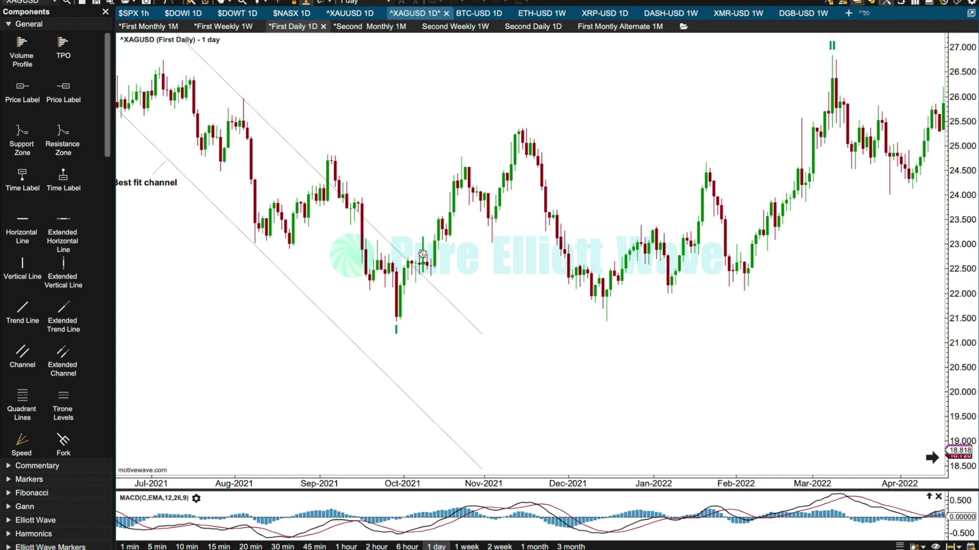
pyautogui.click(812, 73)
pyautogui.moveTo(864, 229); pyautogui.dragTo(803, 240)
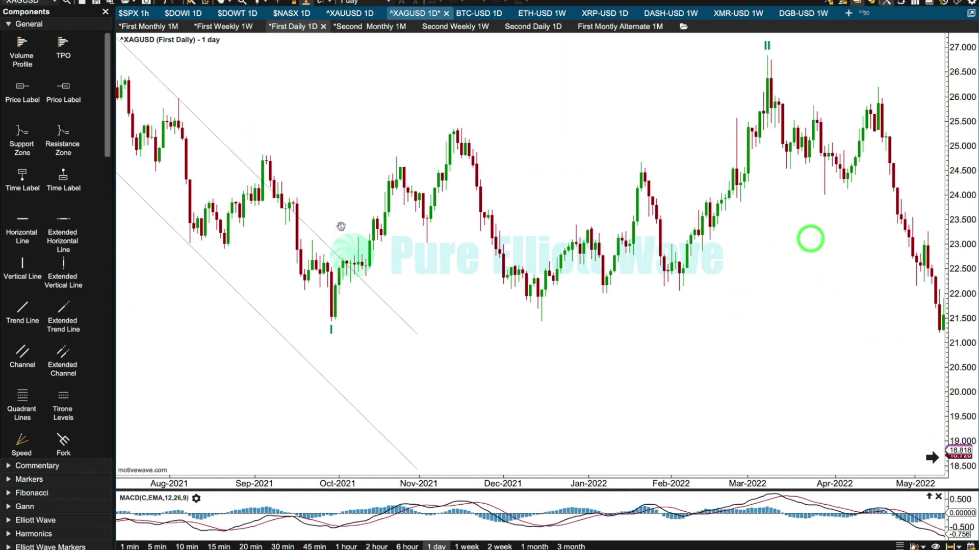
pyautogui.moveTo(311, 226); pyautogui.dragTo(498, 232)
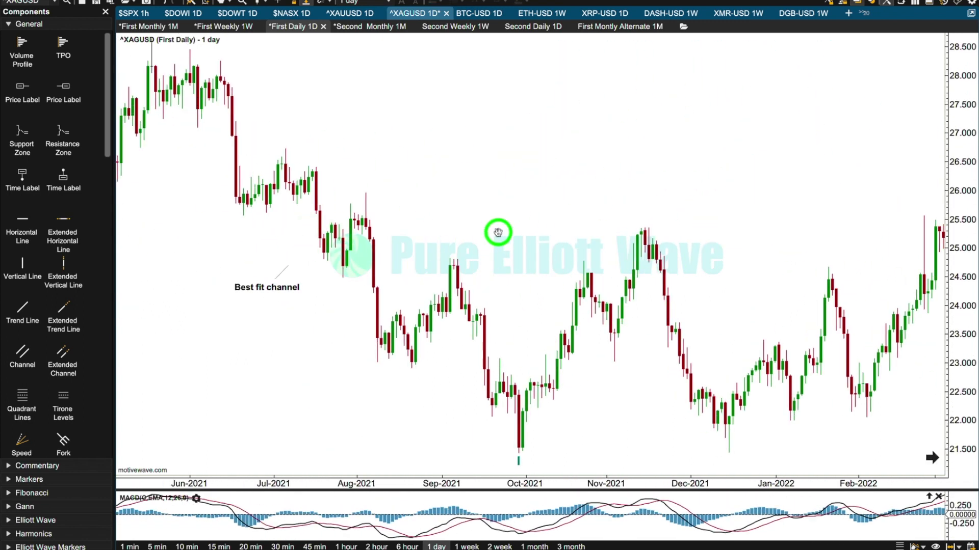
# Delete the Best fit channel label and move projected wave 2 to 21.512.
pyautogui.click(251, 295)
pyautogui.press('Delete')
pyautogui.moveTo(742, 132); pyautogui.dragTo(344, 139)
pyautogui.moveTo(722, 245); pyautogui.dragTo(550, 240)
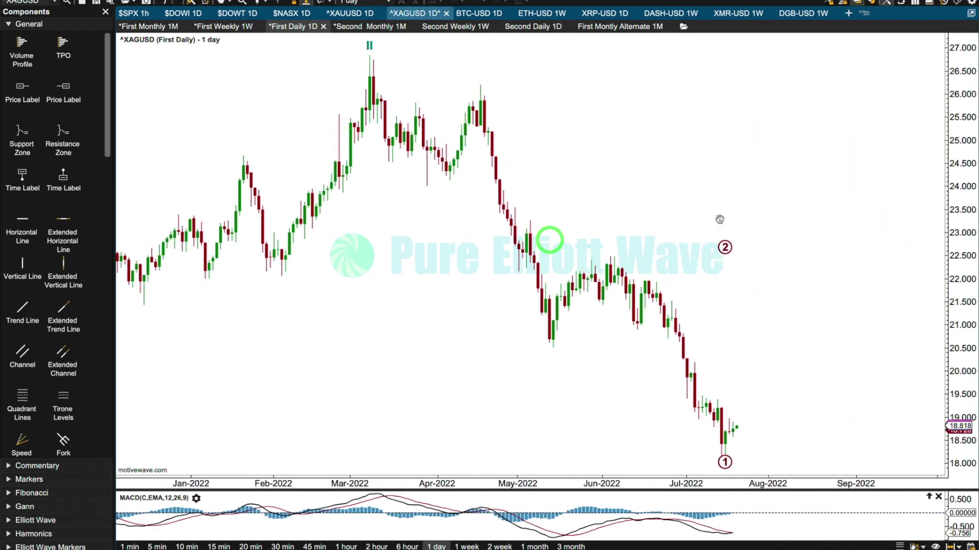
pyautogui.moveTo(732, 248); pyautogui.dragTo(865, 301)
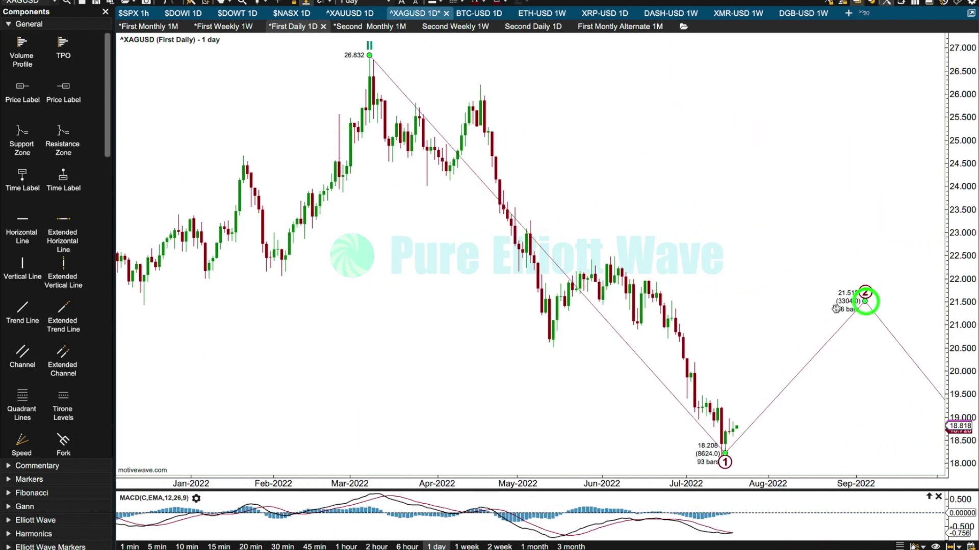
# Decompose daily wave 1 into a (1)–(5) impulse and move wave (1) to the 24.544 low.
pyautogui.rightClick(630, 347)
pyautogui.moveTo(701, 414)
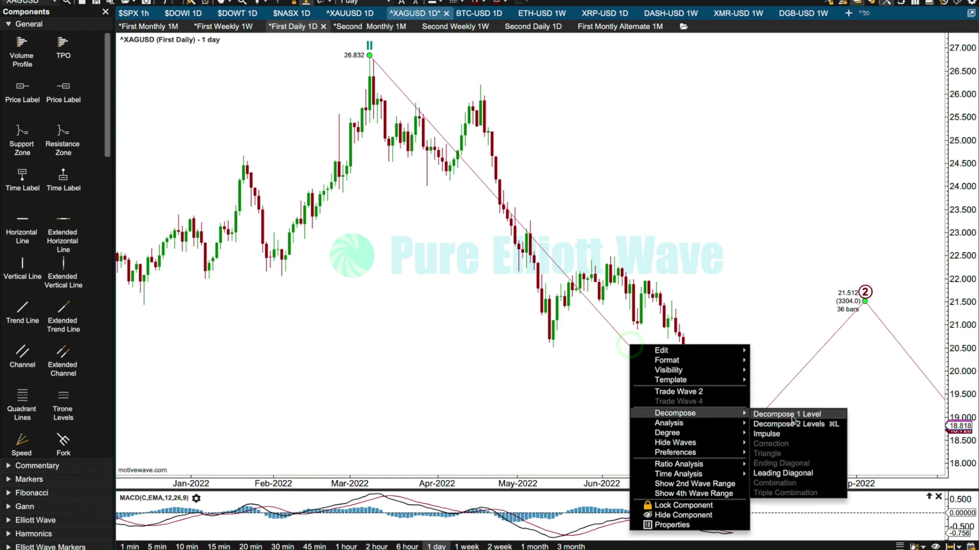
pyautogui.click(771, 436)
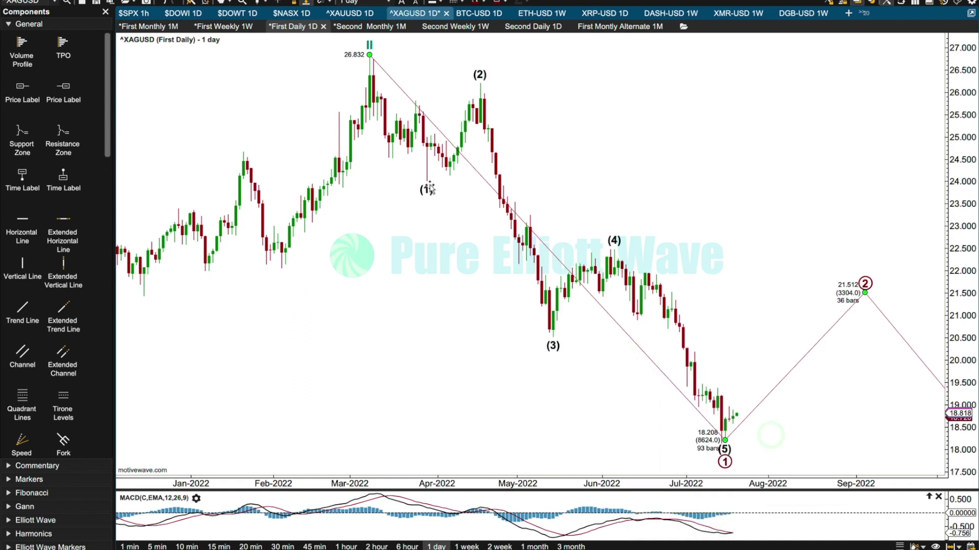
pyautogui.moveTo(427, 192); pyautogui.dragTo(389, 158)
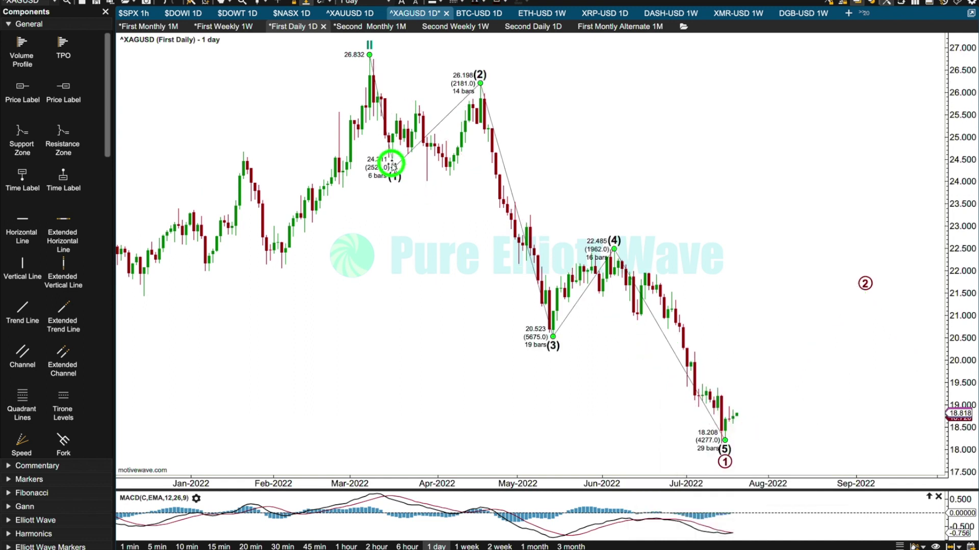
# Subdivide wave (2) into an A-B-C correction and fine-tune point A.
pyautogui.rightClick(424, 130)
pyautogui.moveTo(530, 175)
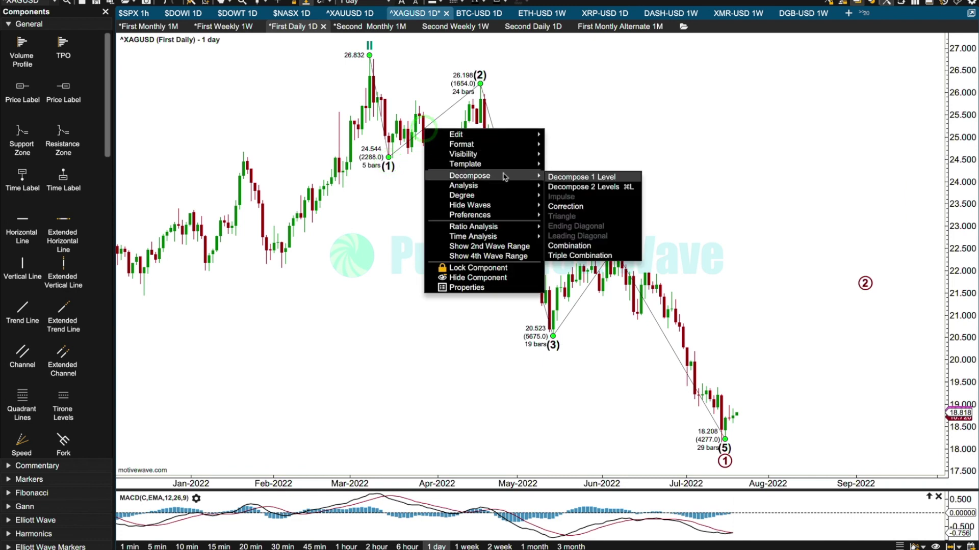
pyautogui.click(565, 206)
pyautogui.click(416, 100)
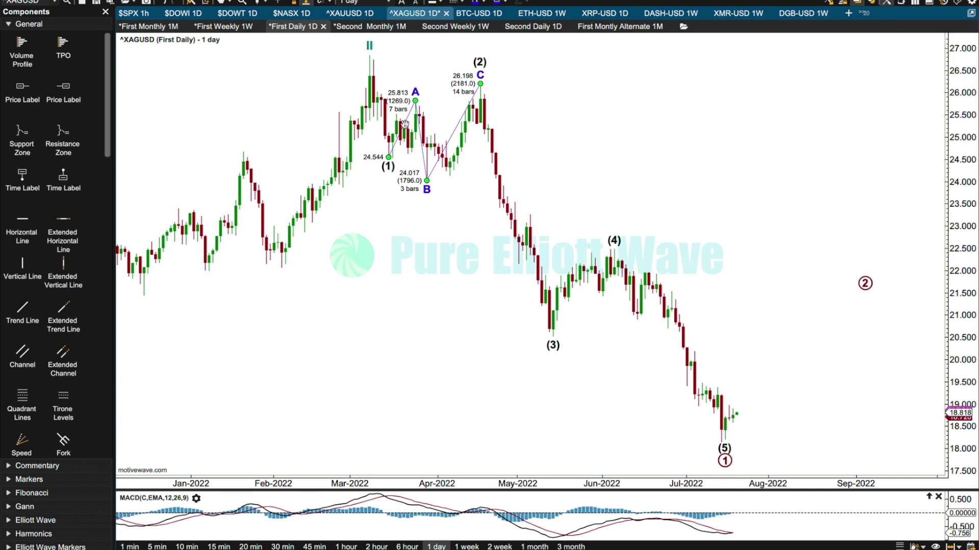
pyautogui.moveTo(416, 100); pyautogui.dragTo(396, 113)
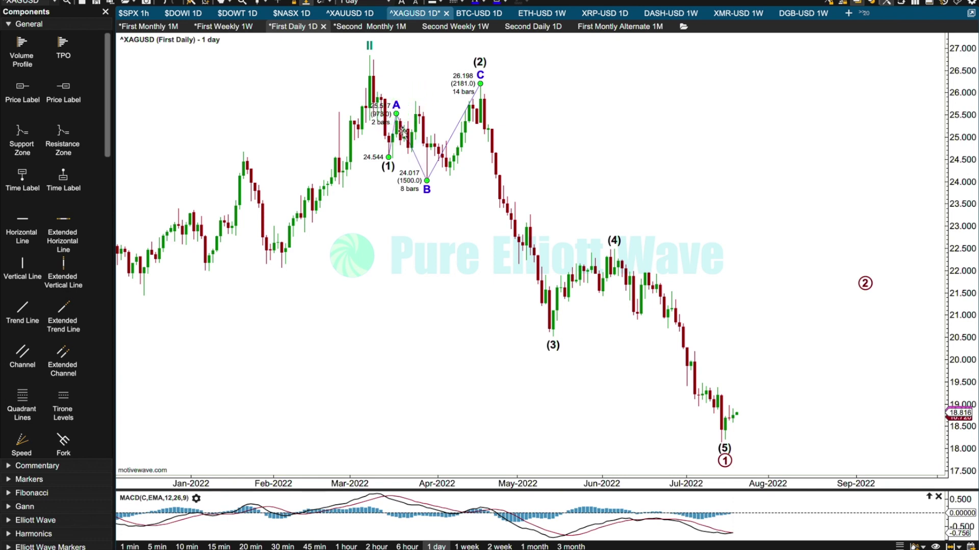
# Subdivide wave B into an a-b-c correction and wave C into an i–v impulse.
pyautogui.rightClick(407, 134)
pyautogui.moveTo(474, 182)
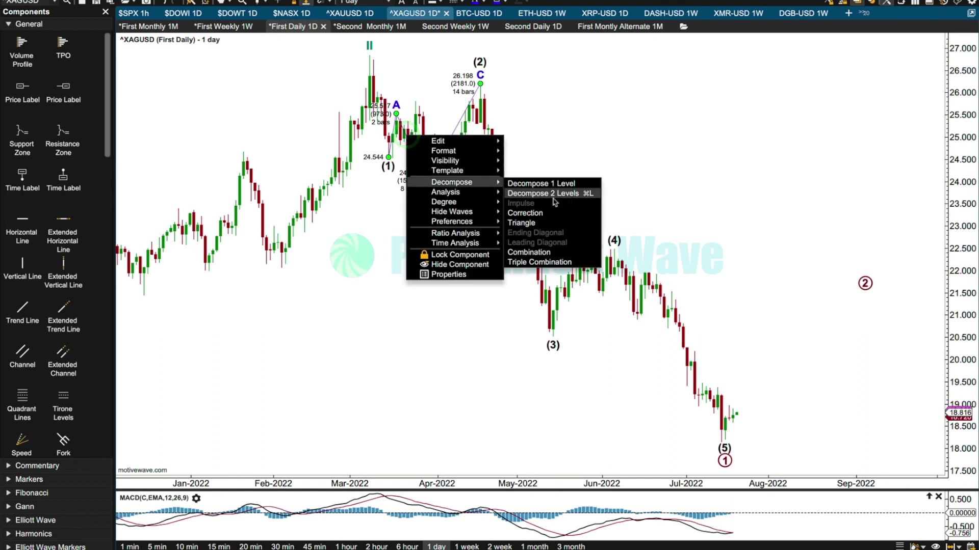
pyautogui.click(531, 212)
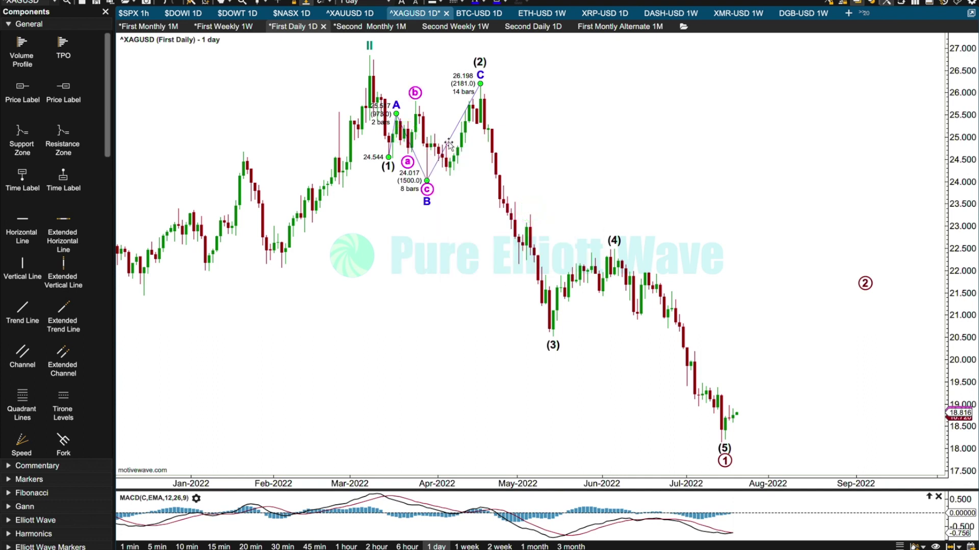
pyautogui.rightClick(451, 143)
pyautogui.moveTo(493, 189)
pyautogui.click(564, 212)
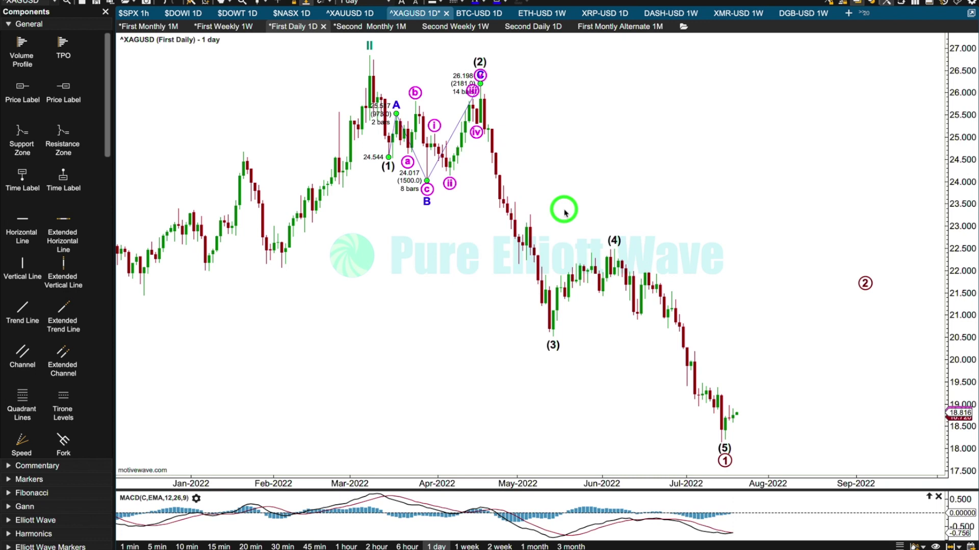